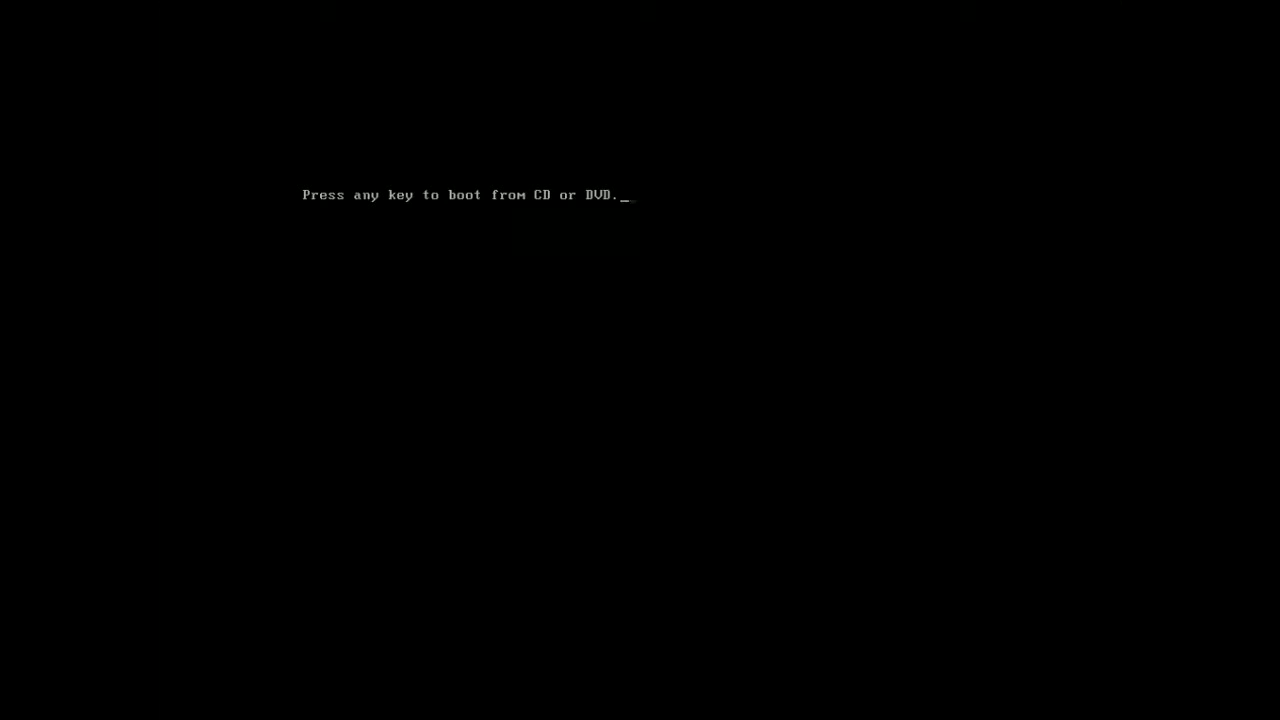
Boot from the installation disc and set the time and currency format to Thai (Thailand).
{"action": "key", "text": "Return"}
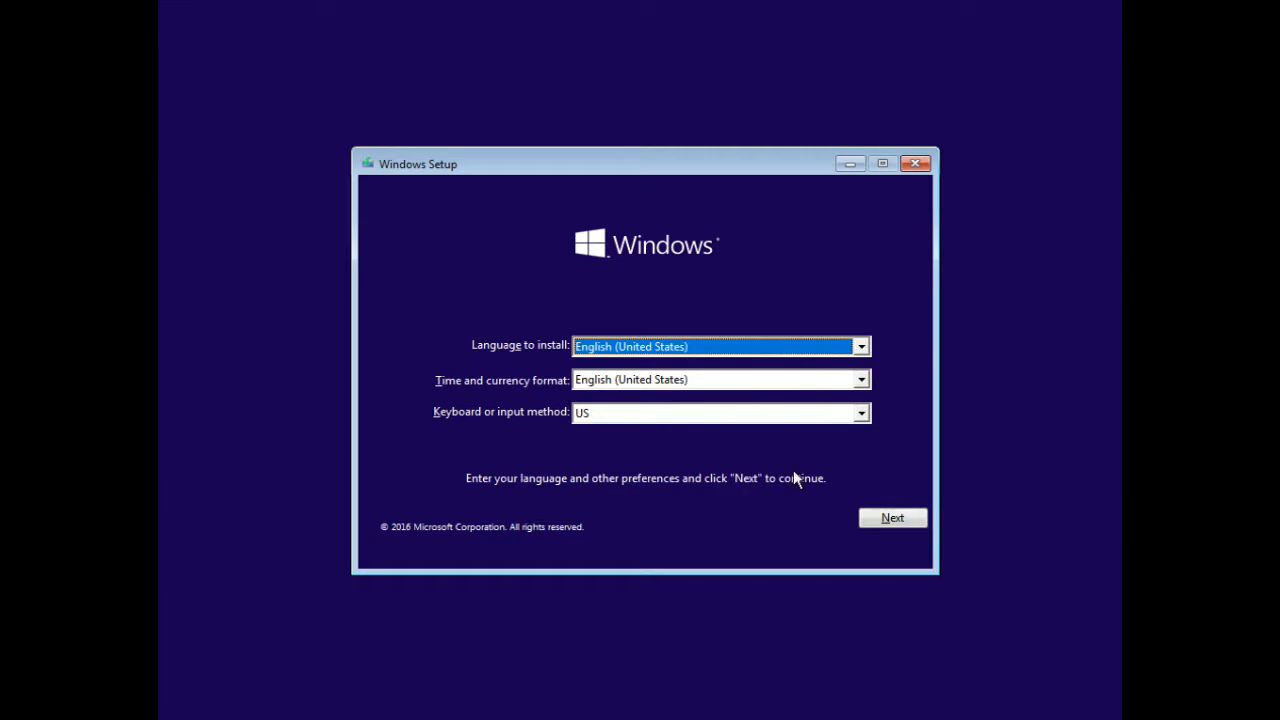
{"action": "left_click", "coordinate": [811, 388]}
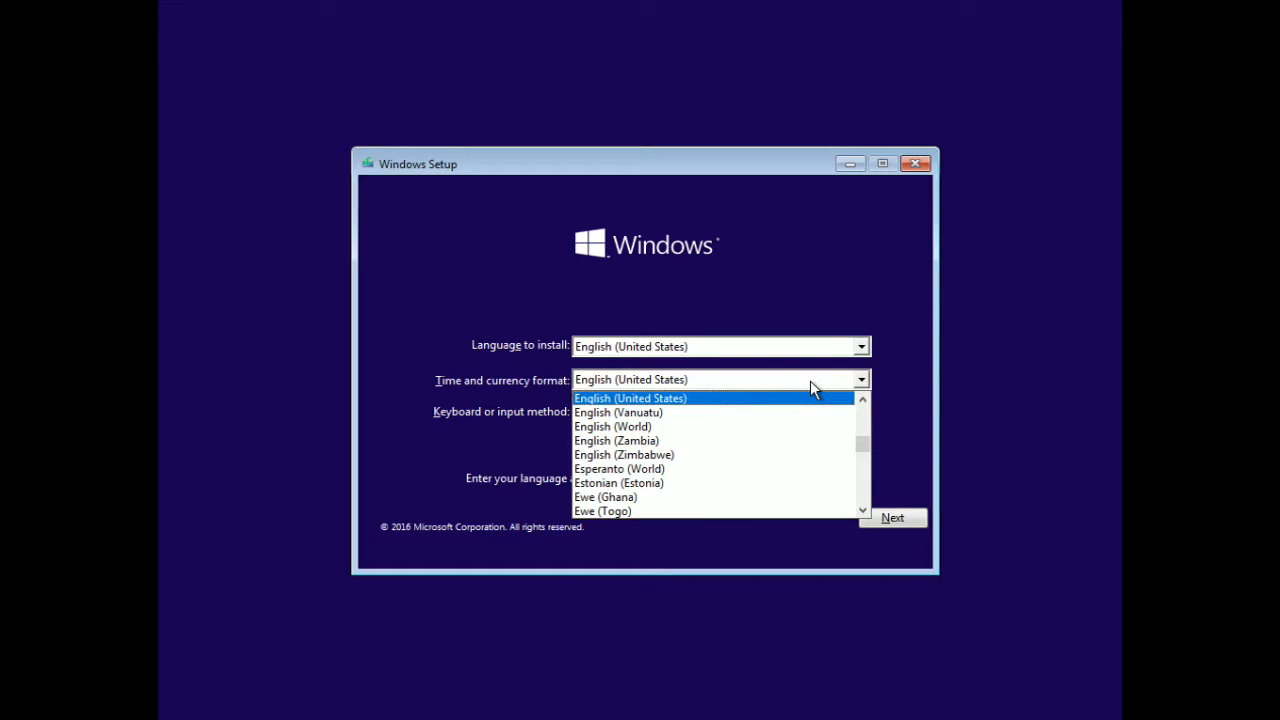
{"action": "type", "text": "th"}
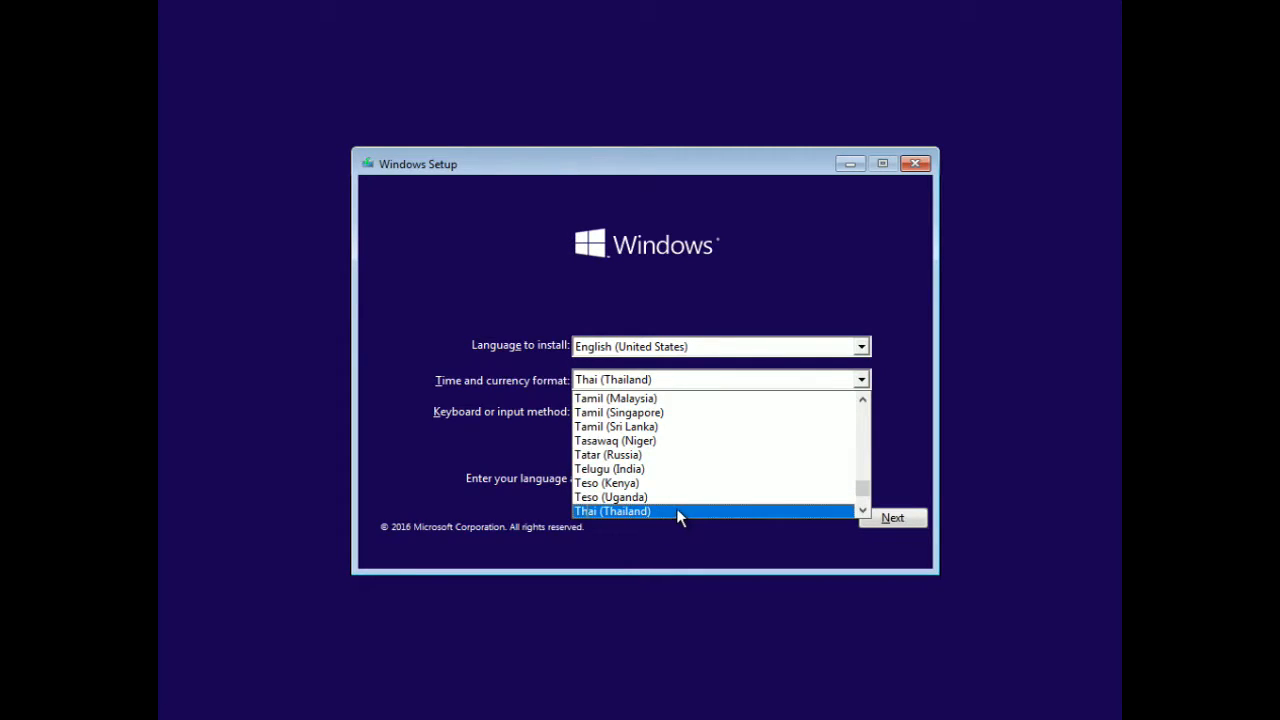
{"action": "left_click", "coordinate": [677, 511]}
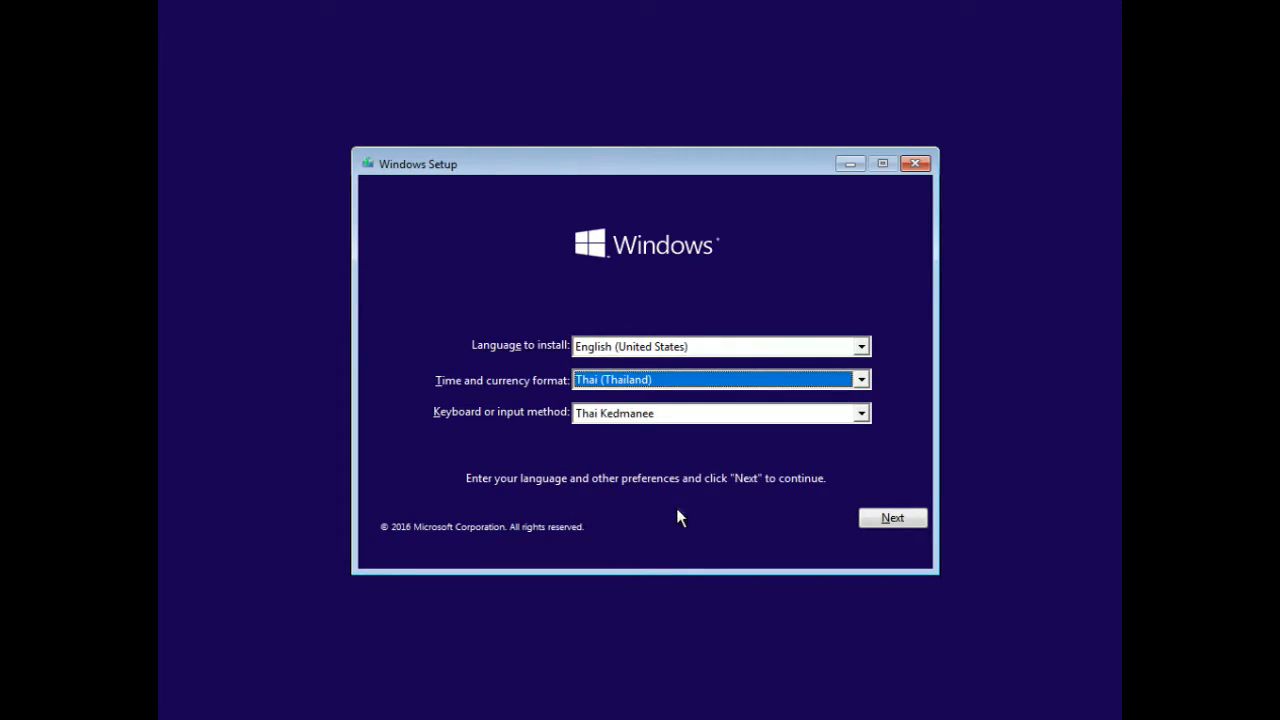
{"action": "left_click", "coordinate": [887, 517]}
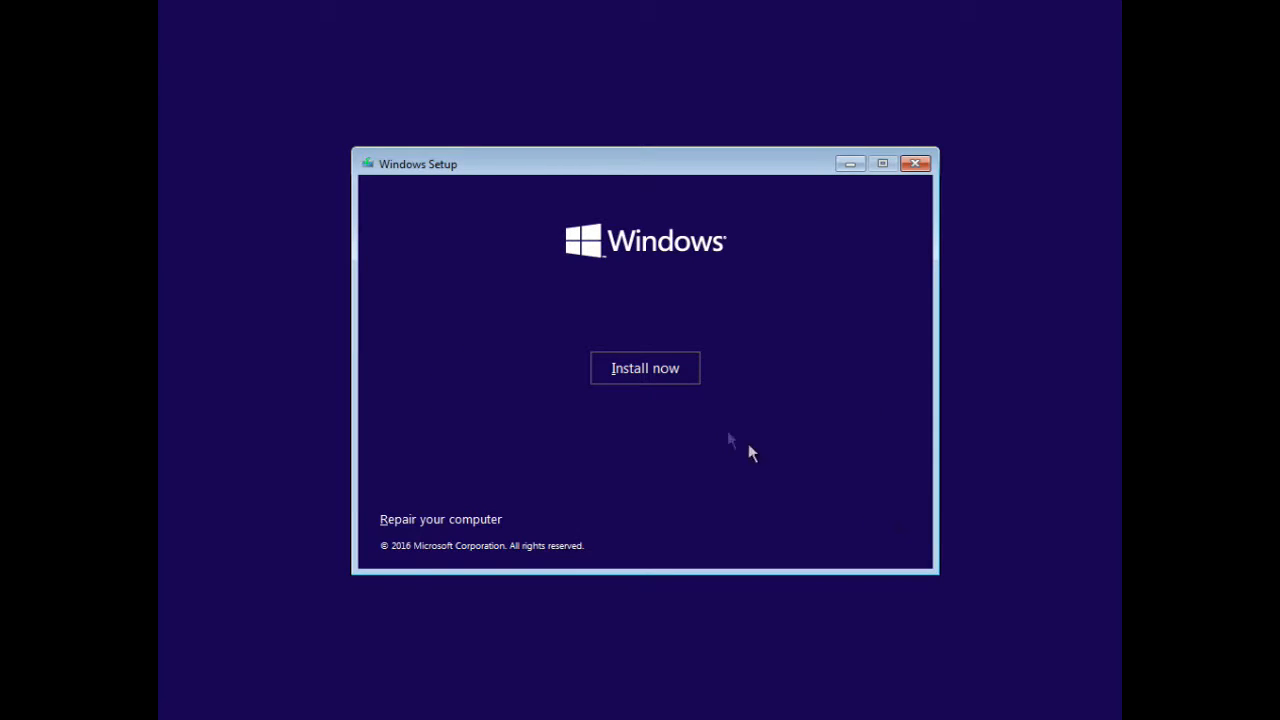
Start the Windows installation and enter the Windows product key.
{"action": "left_click", "coordinate": [663, 368]}
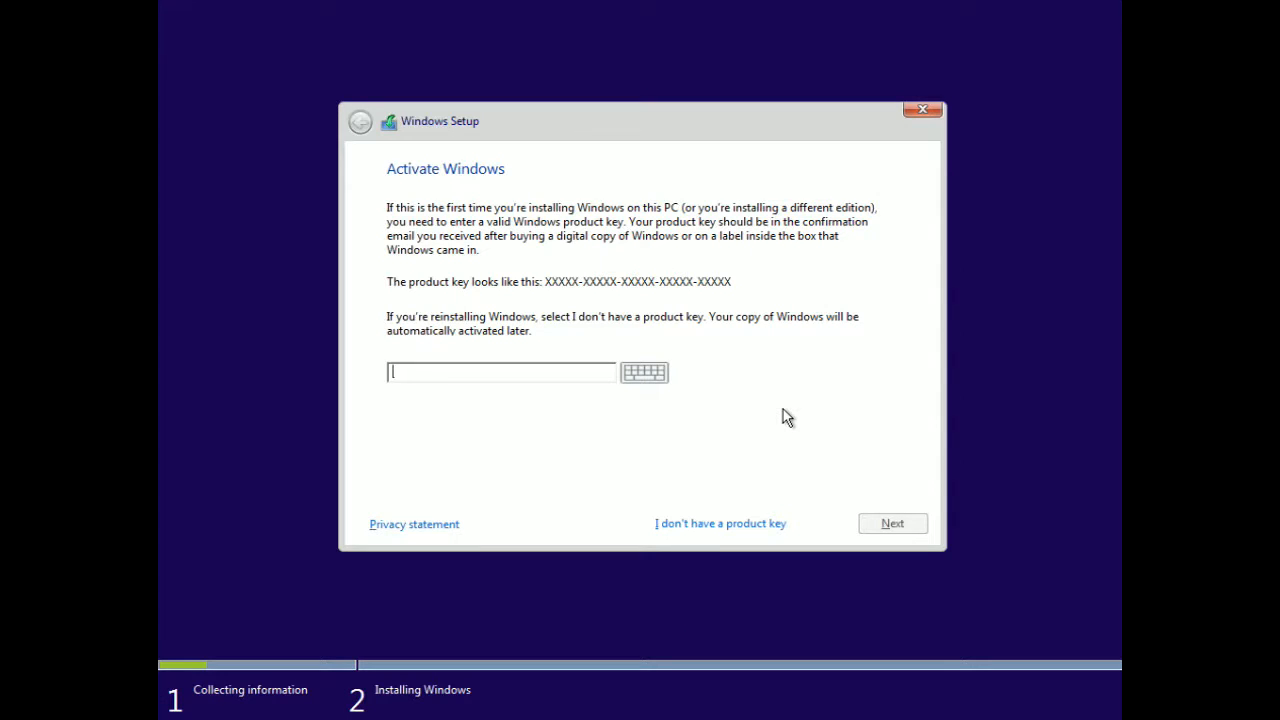
{"action": "key", "text": "ctrl+v"}
{"action": "left_click", "coordinate": [898, 524]}
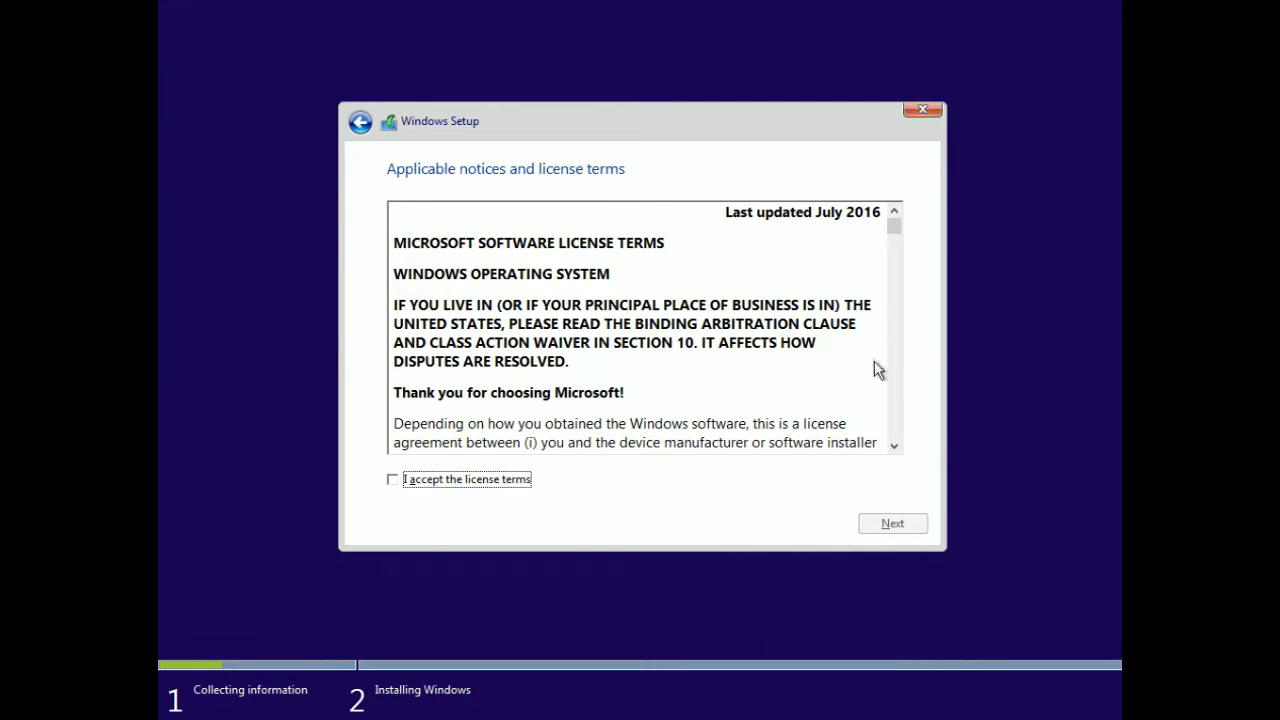
Accept the license terms and choose the Custom: Install Windows only (advanced) installation type.
{"action": "left_click", "coordinate": [393, 480]}
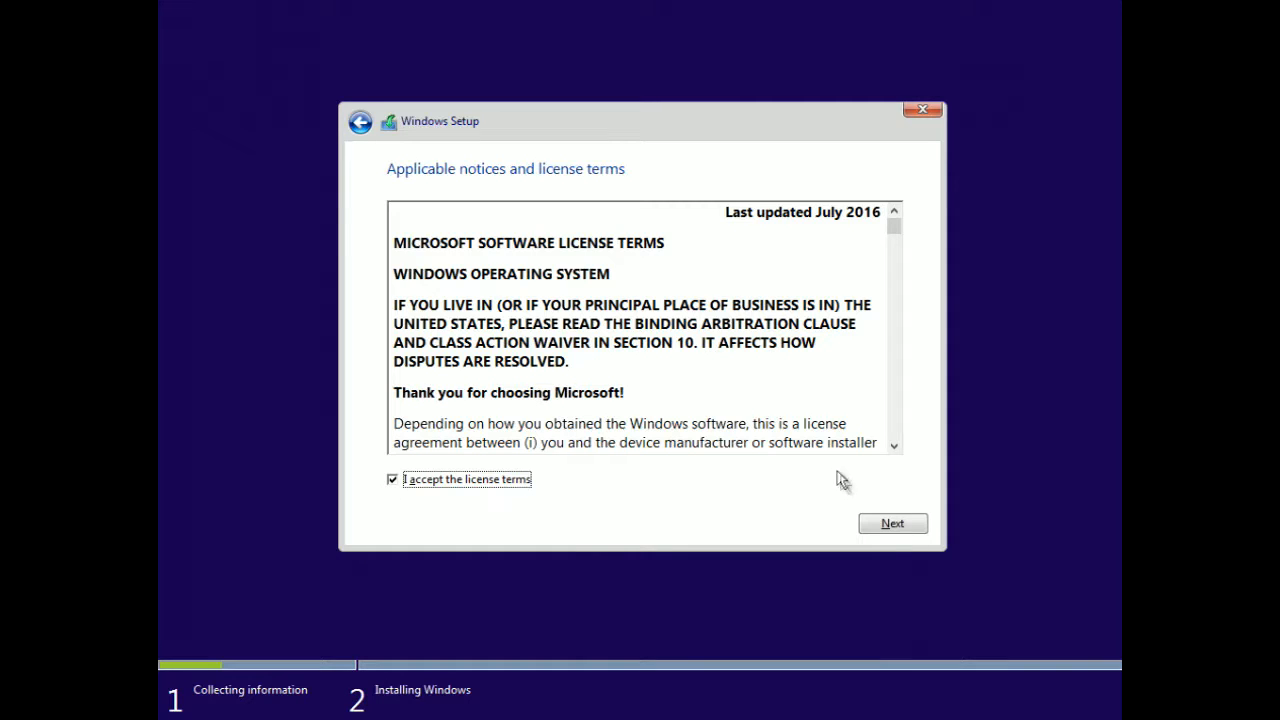
{"action": "left_click", "coordinate": [910, 528]}
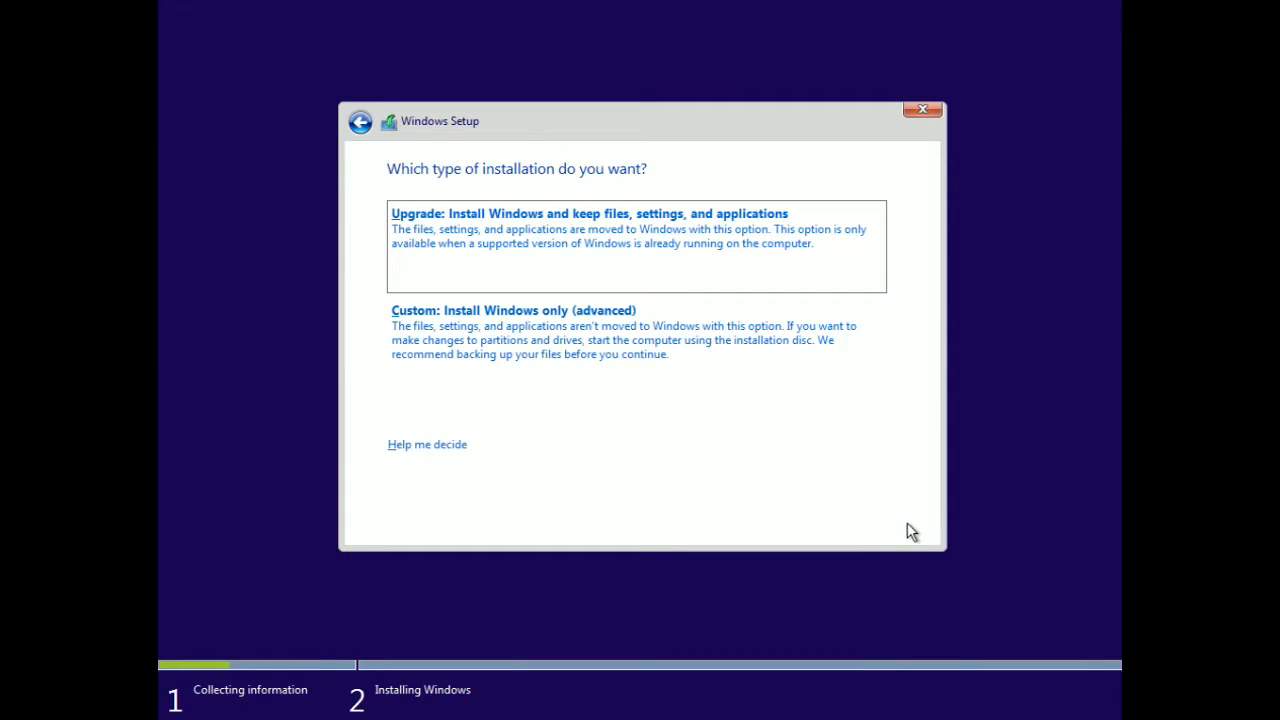
{"action": "left_click", "coordinate": [628, 353]}
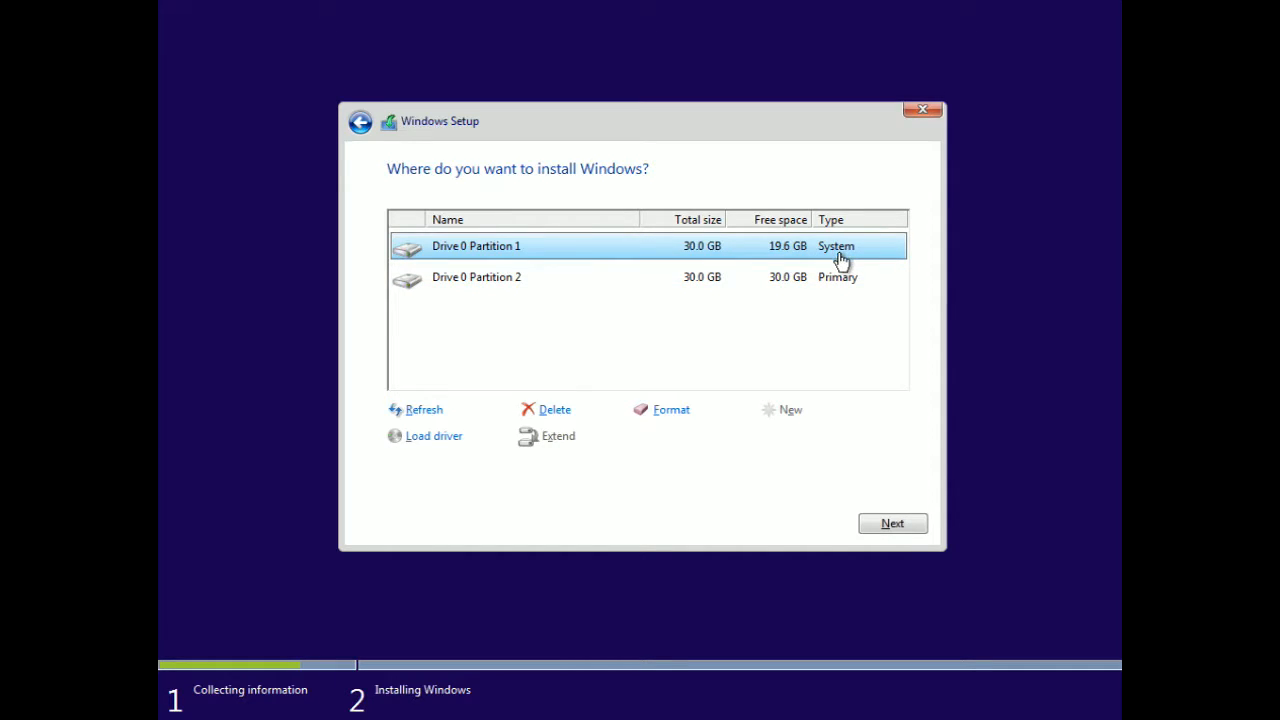
Format Drive 0 Partition 1 and start installing Windows on it.
{"action": "left_click", "coordinate": [678, 412]}
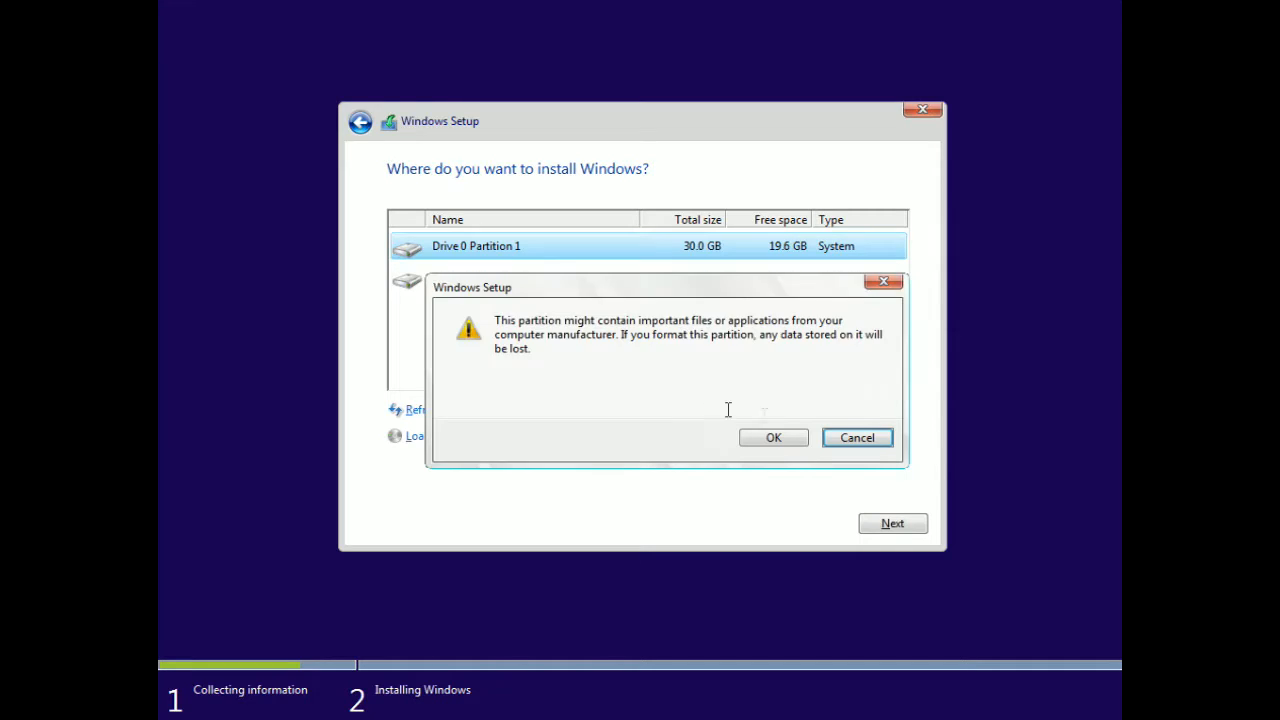
{"action": "left_click", "coordinate": [794, 446]}
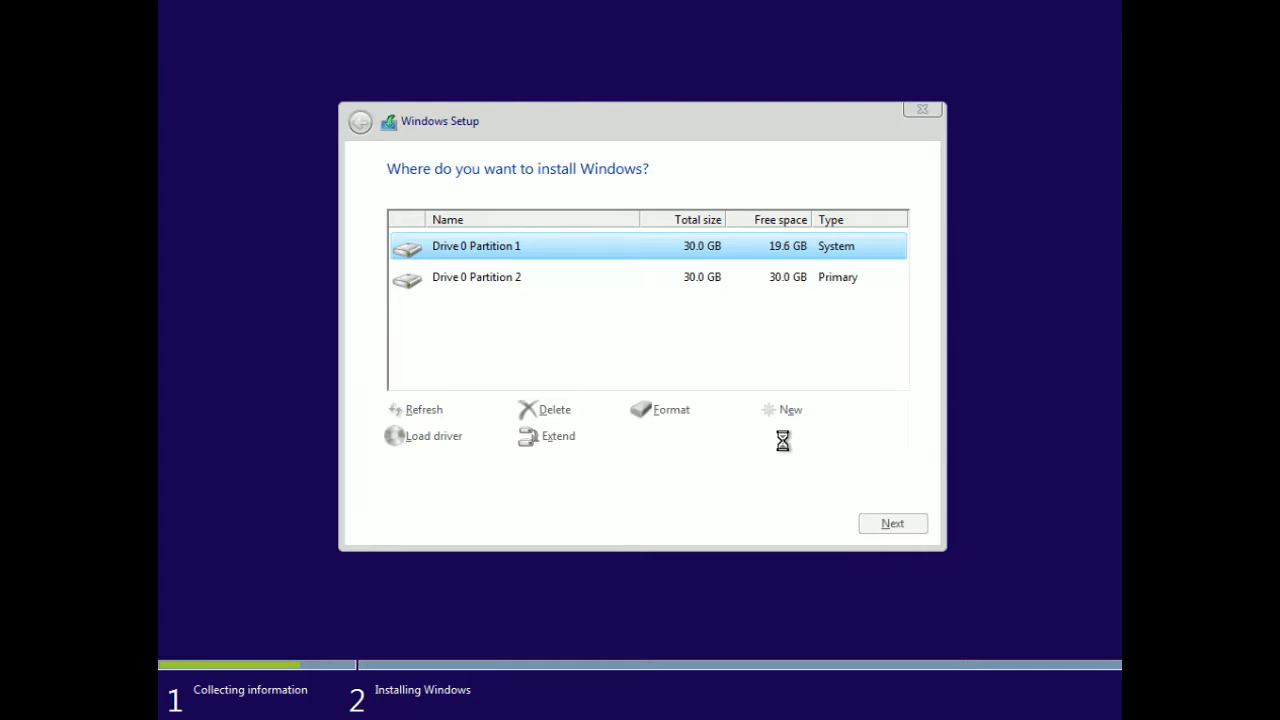
{"action": "left_click", "coordinate": [893, 528]}
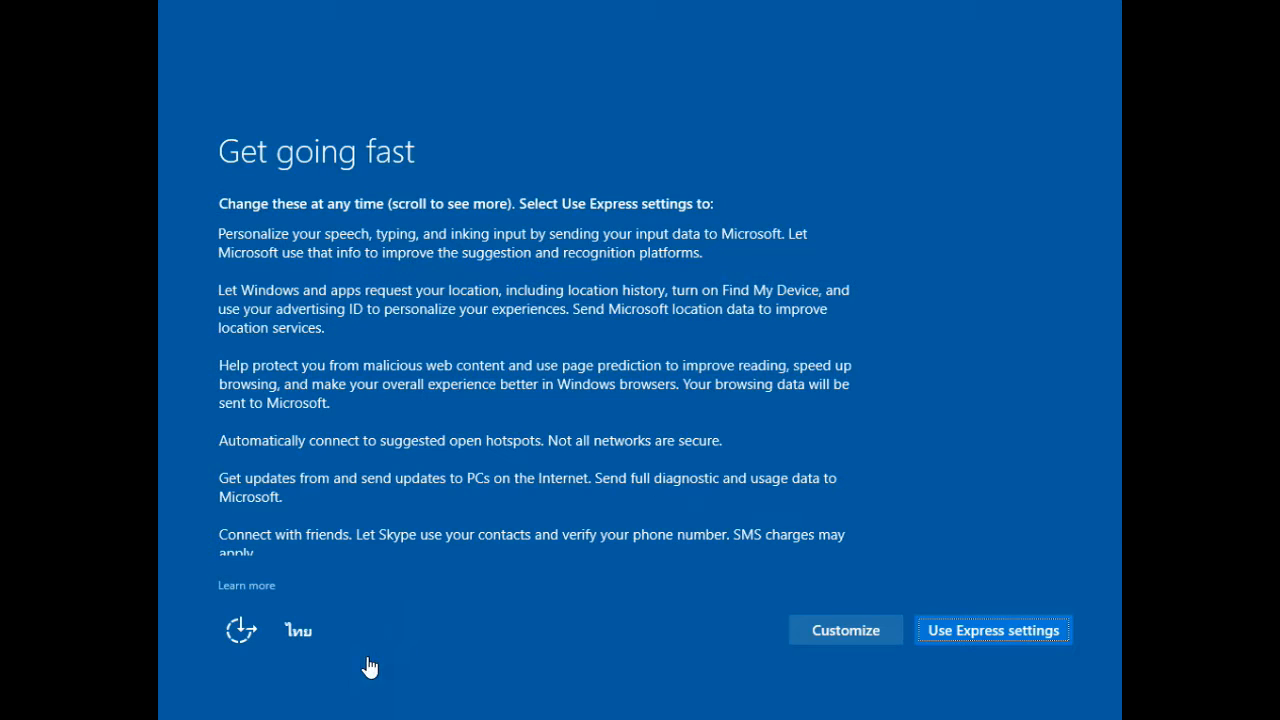
Switch the input language to English and accept the Express settings.
{"action": "left_click", "coordinate": [292, 636]}
{"action": "left_click", "coordinate": [369, 497]}
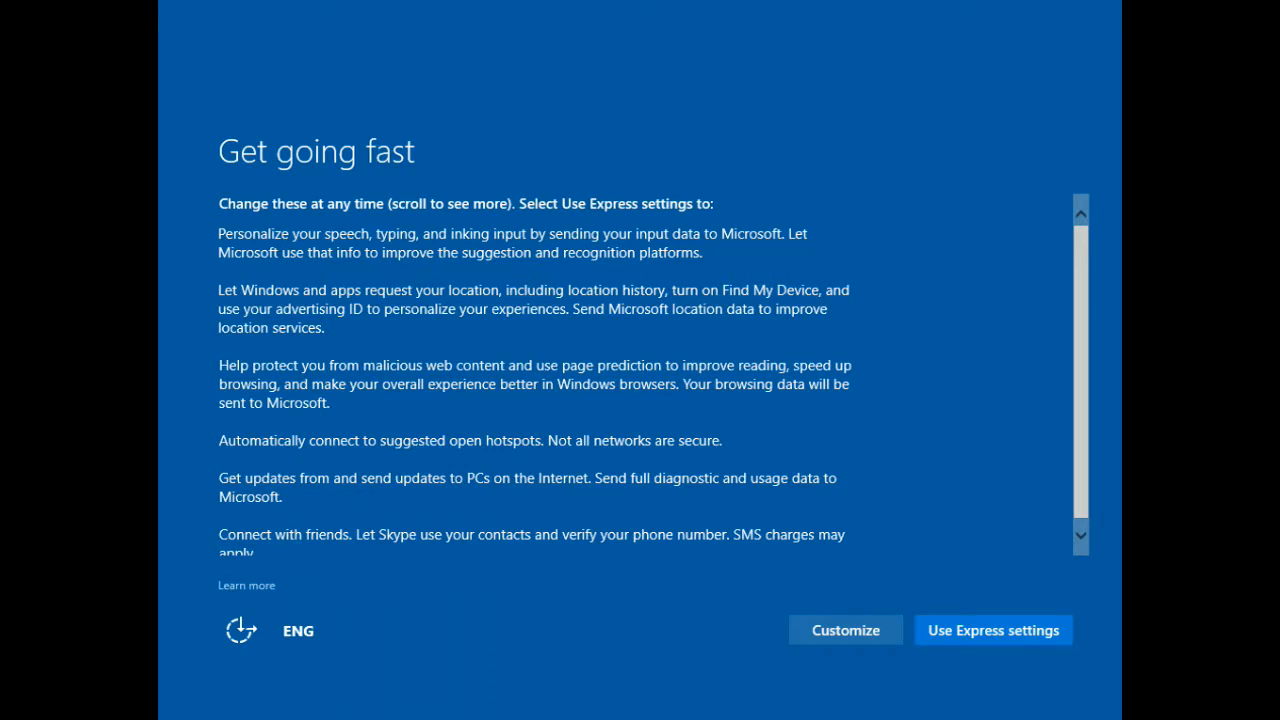
{"action": "left_click", "coordinate": [1003, 641]}
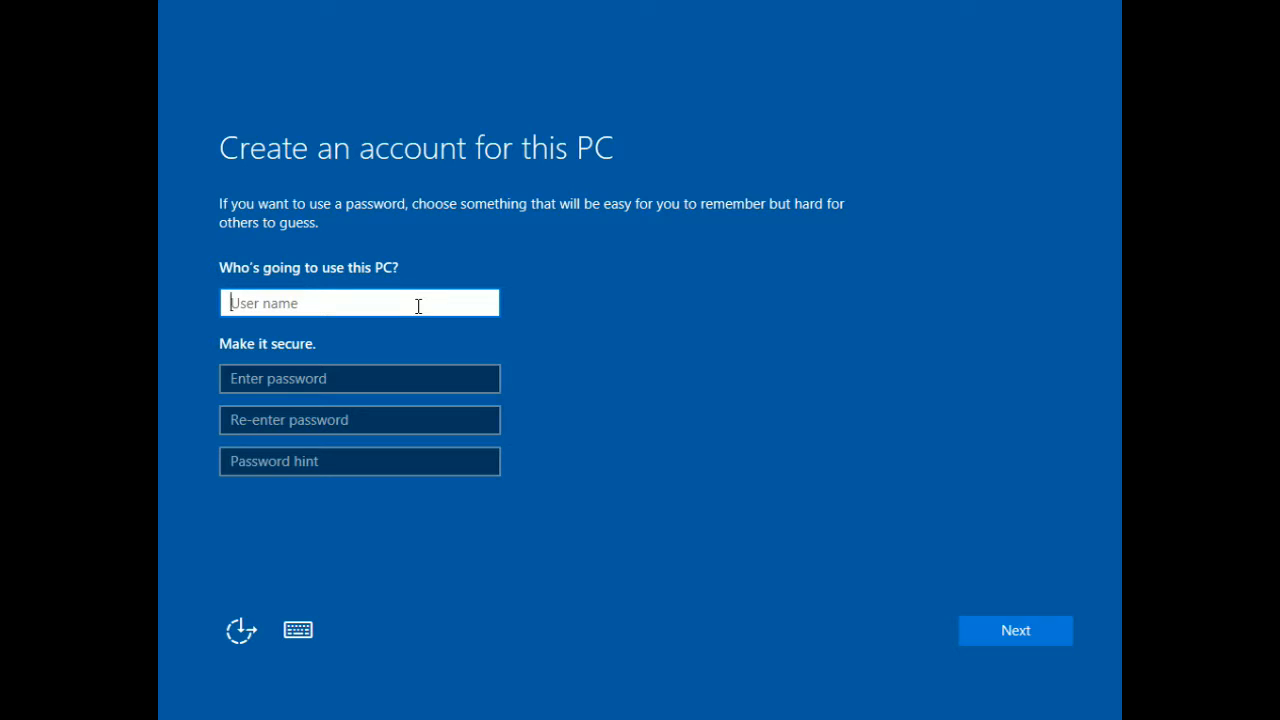
Create the PC account with the user name SavanIT Solution, leaving the password and hint fields empty.
{"action": "type", "text": "SavanIT Solution"}
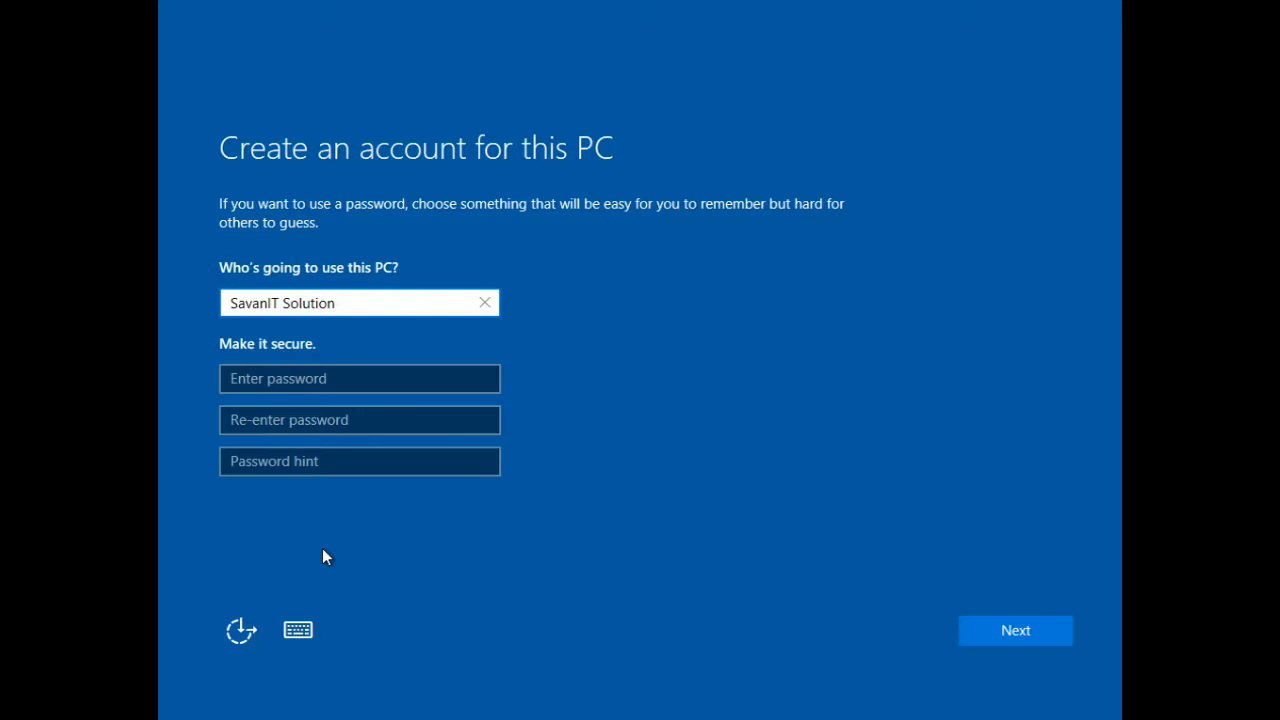
{"action": "key", "text": "Tab"}
{"action": "key", "text": "Tab"}
{"action": "key", "text": "Tab"}
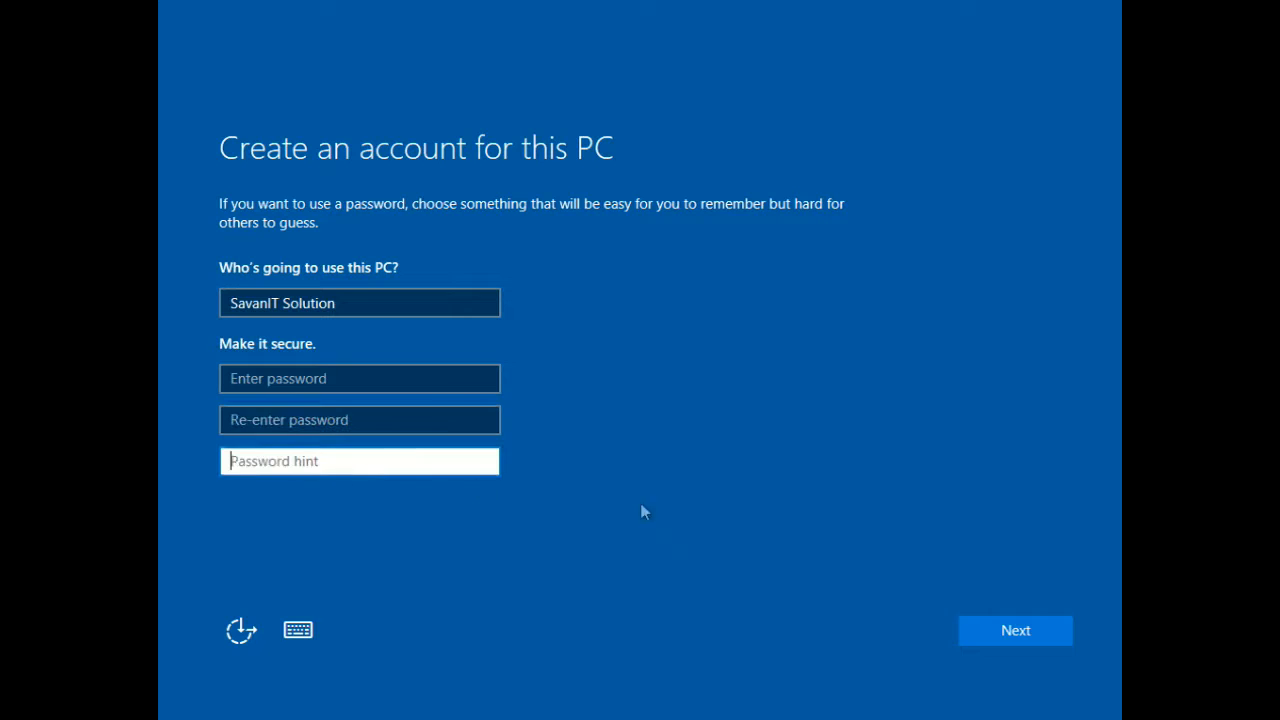
{"action": "left_click", "coordinate": [1026, 627]}
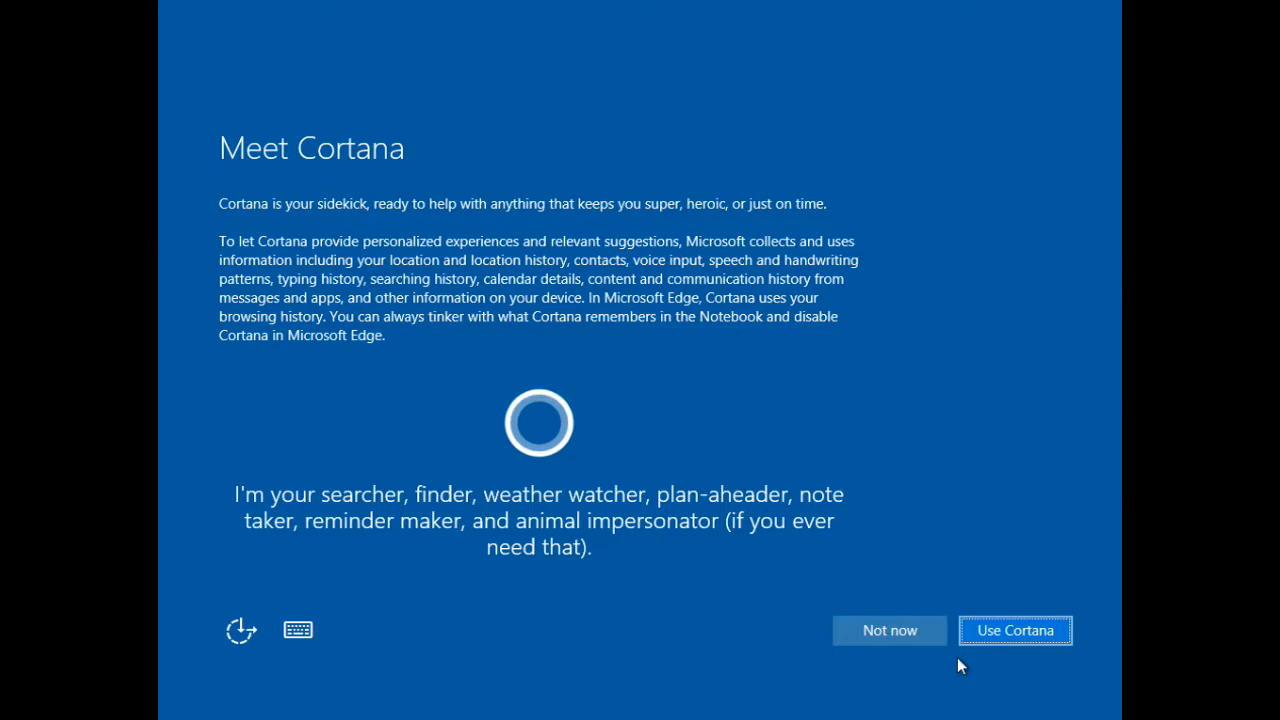
Choose to use Cortana and dismiss the display driver notification on the desktop.
{"action": "left_click", "coordinate": [1007, 637]}
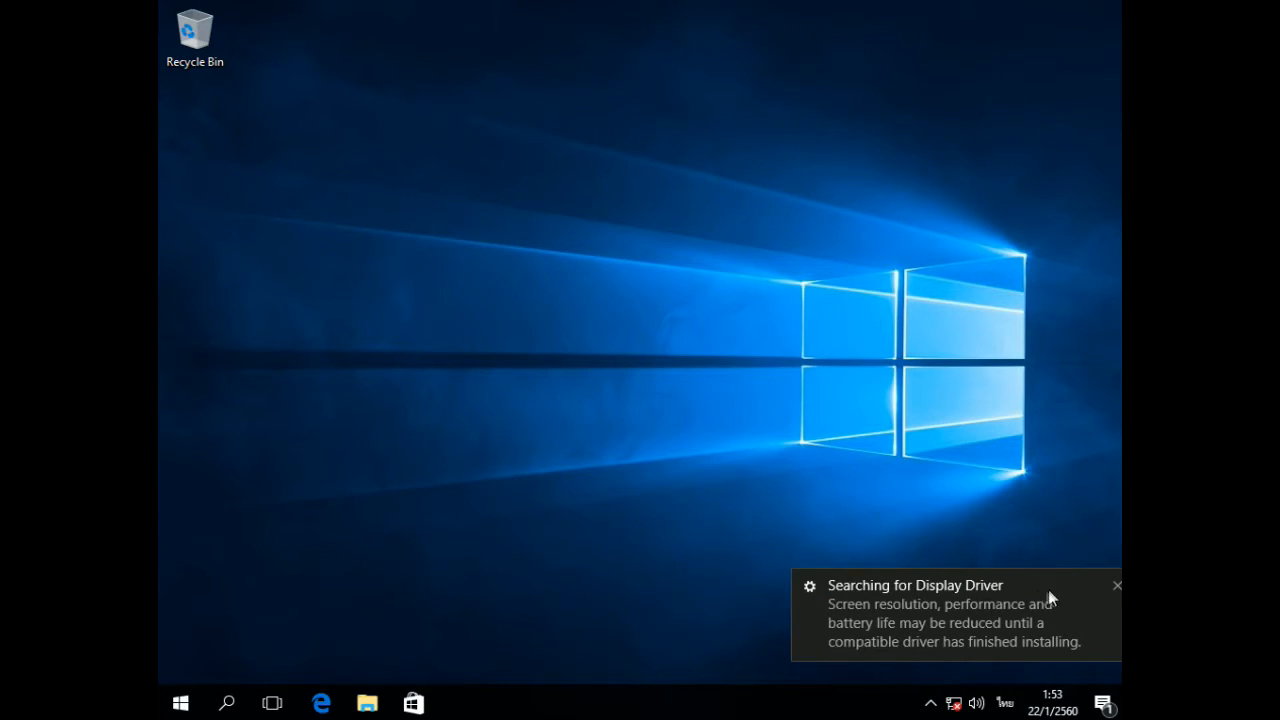
{"action": "left_click", "coordinate": [1117, 586]}
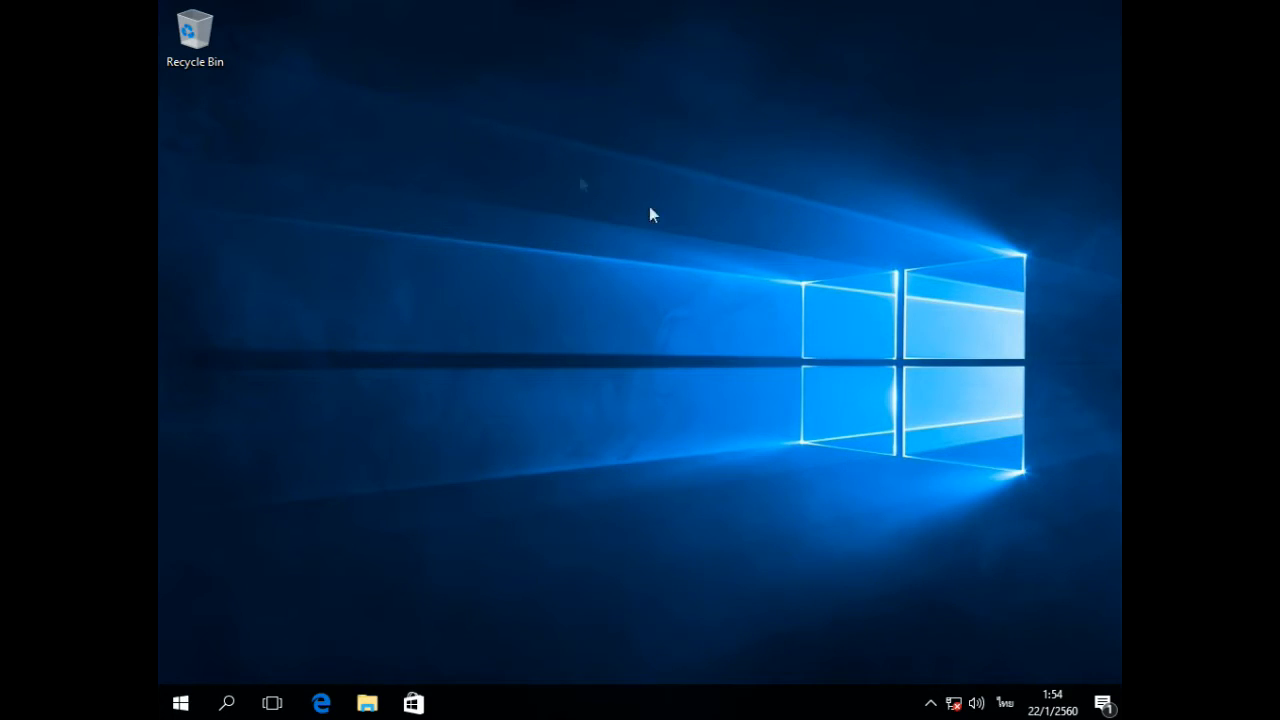
Examine the Windows edition and system details in the properties of This PC, and close the windows.
{"action": "right_click", "coordinate": [406, 171]}
{"action": "left_click", "coordinate": [448, 218]}
{"action": "key", "text": "super+e"}
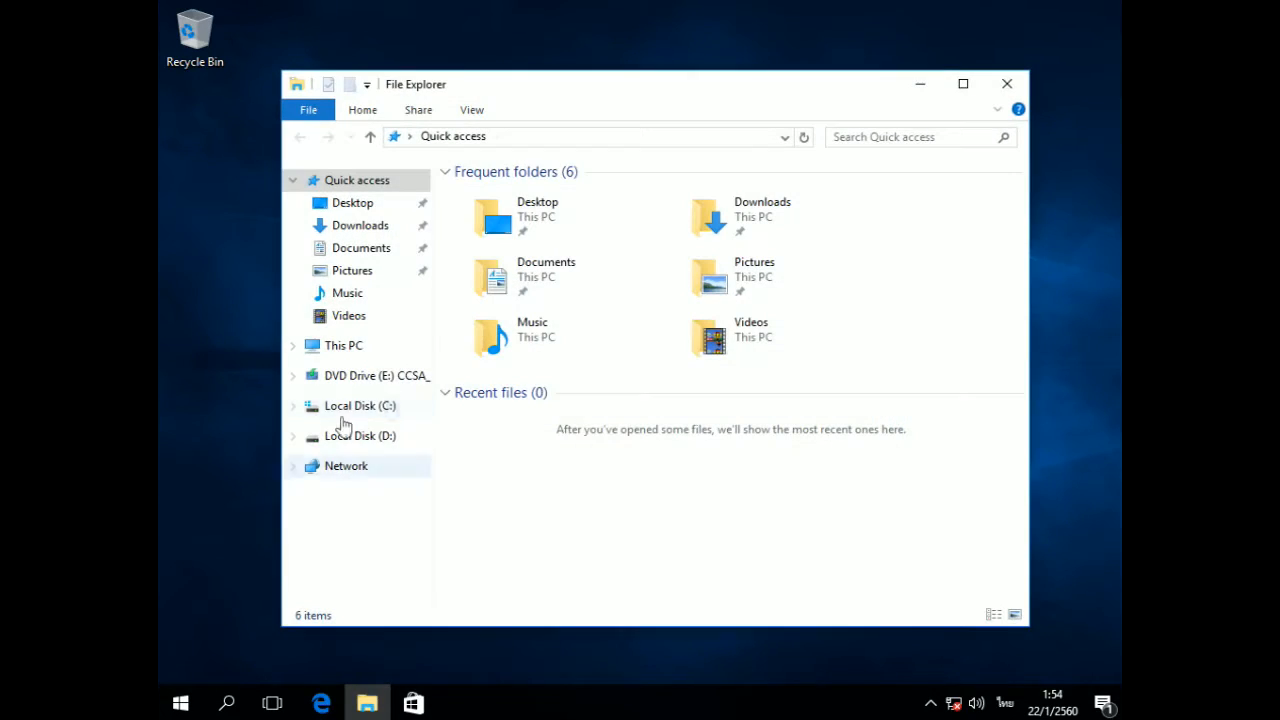
{"action": "right_click", "coordinate": [342, 350]}
{"action": "left_click", "coordinate": [396, 596]}
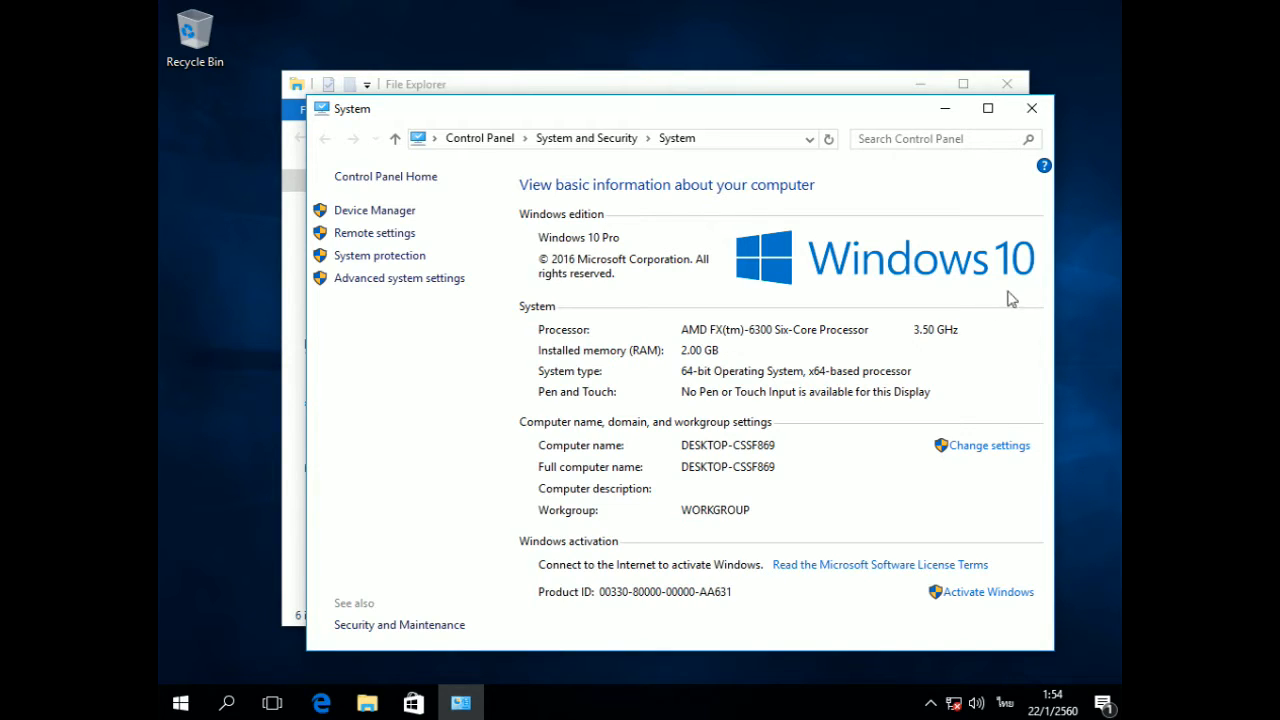
{"action": "left_click", "coordinate": [1033, 109]}
{"action": "left_click", "coordinate": [1007, 84]}
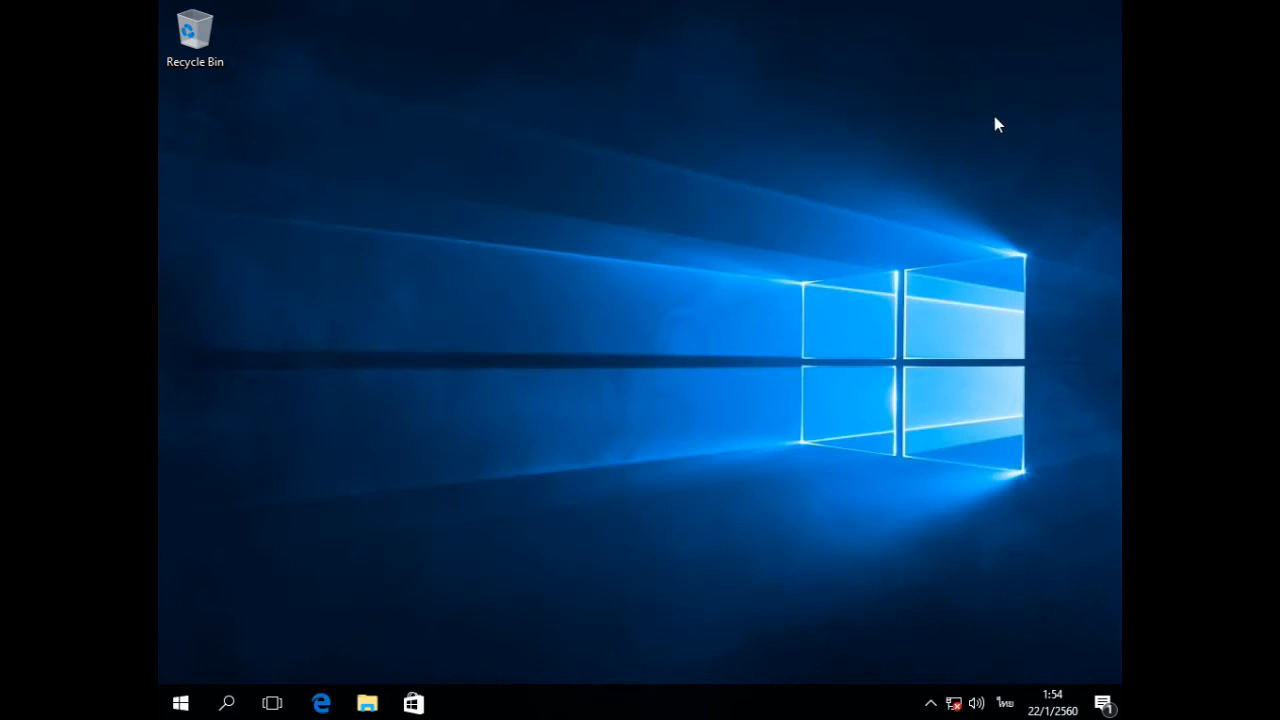
{"action": "right_click", "coordinate": [597, 215]}
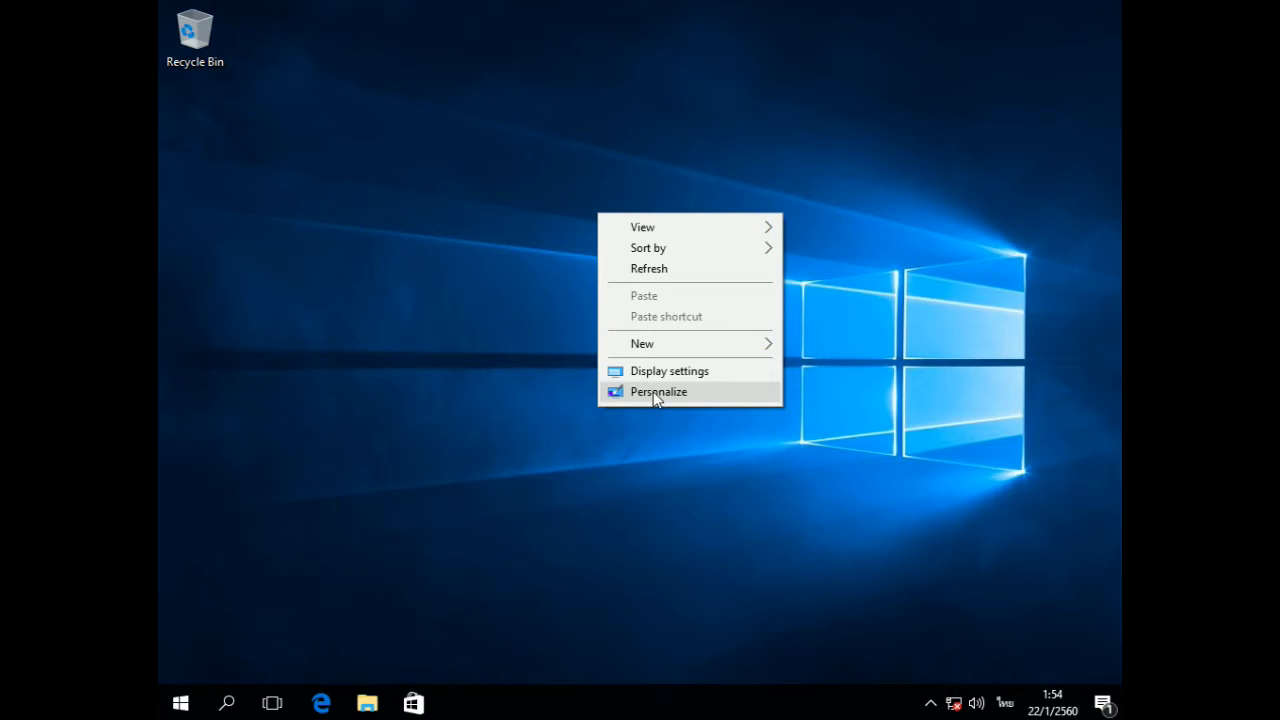
{"action": "left_click", "coordinate": [492, 388]}
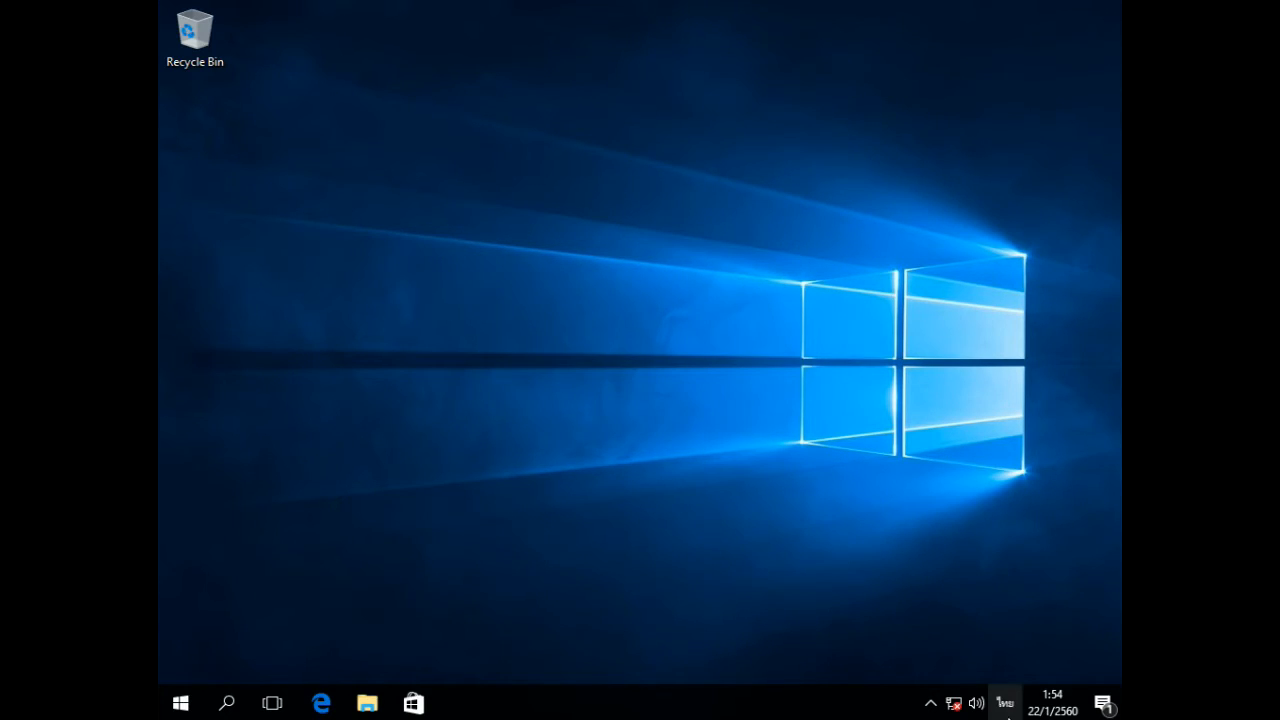
{"action": "left_click", "coordinate": [1005, 703]}
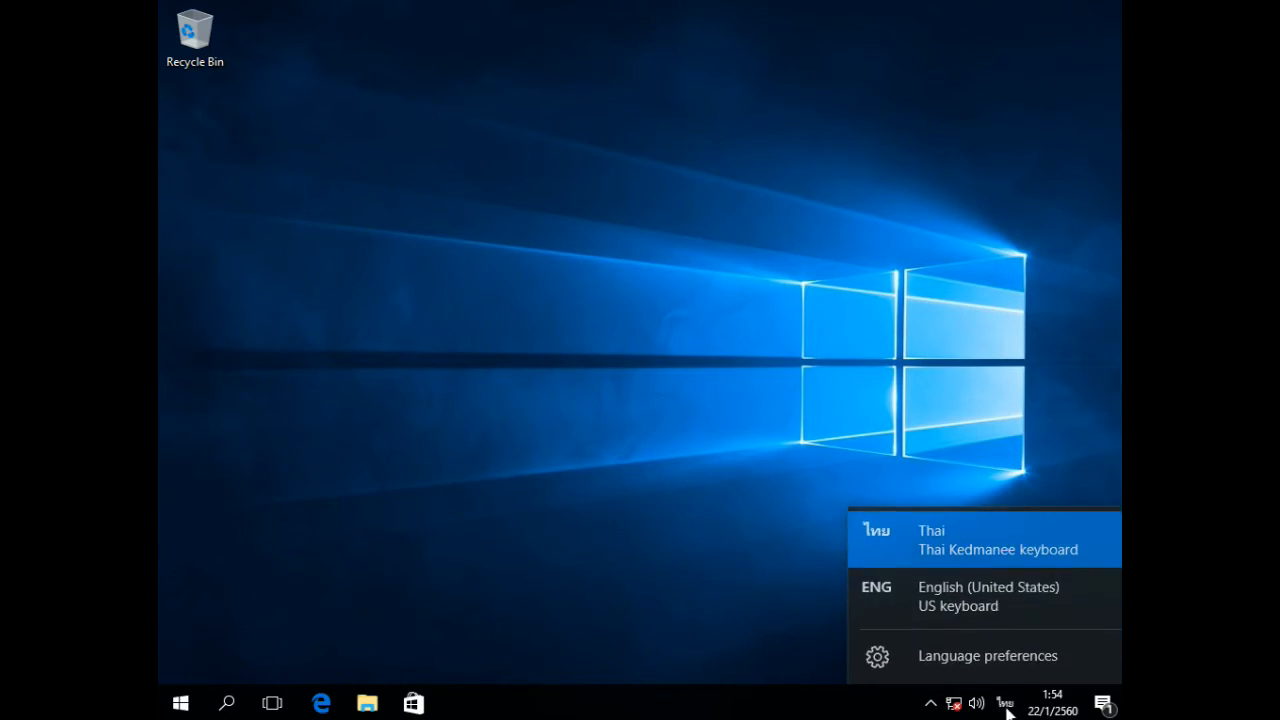
{"action": "left_click", "coordinate": [890, 664]}
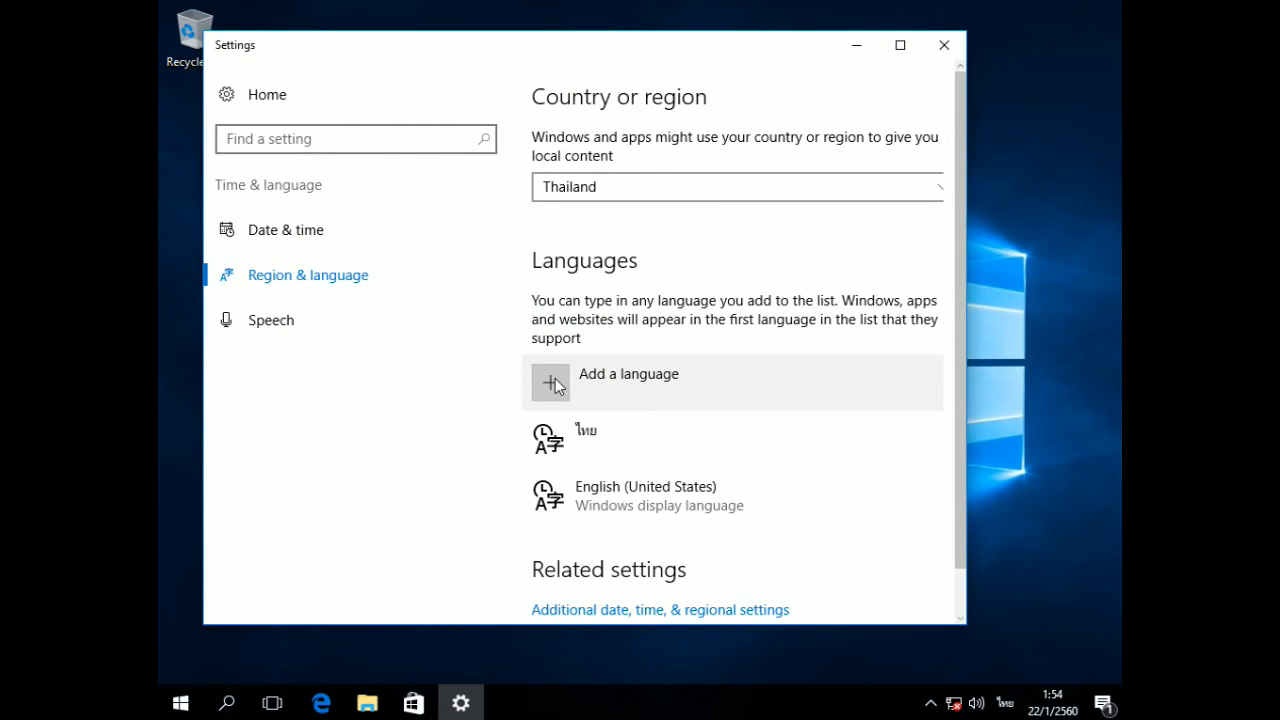
{"action": "left_click", "coordinate": [944, 45]}
Open the language preferences, search the languages for "lao" and add Lao to the language list.
{"action": "left_click", "coordinate": [1005, 704]}
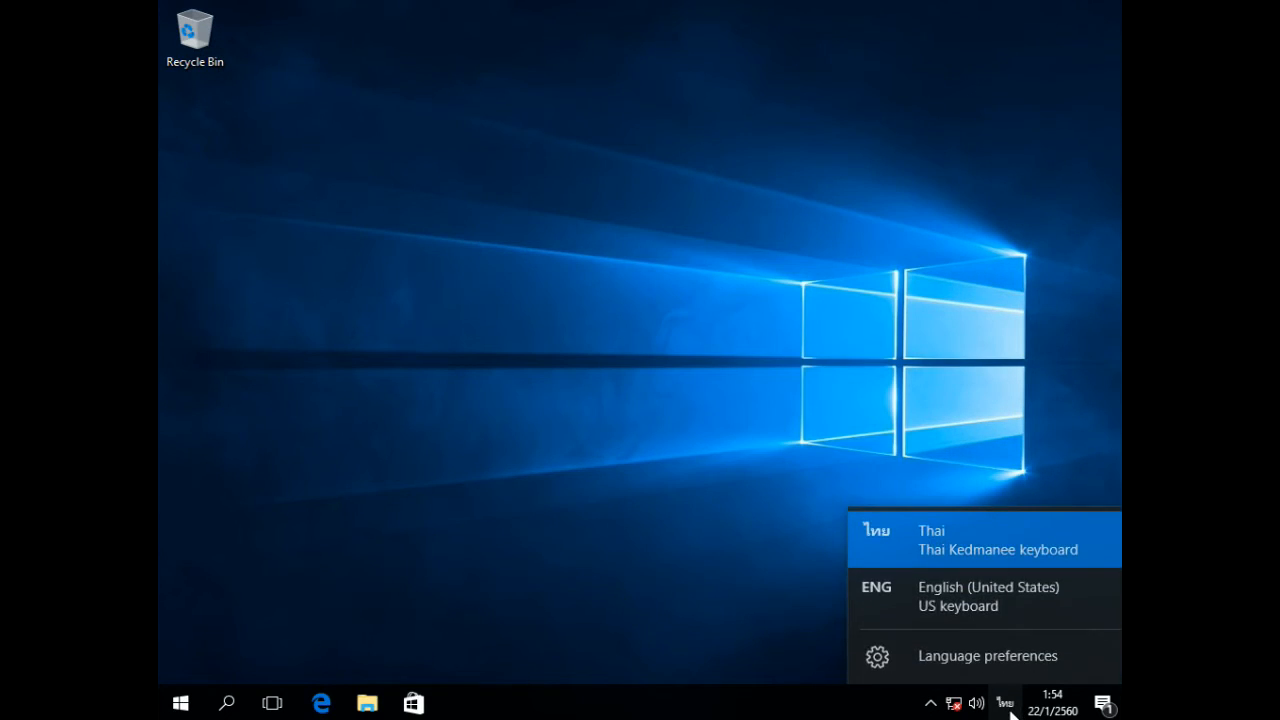
{"action": "left_click", "coordinate": [942, 660]}
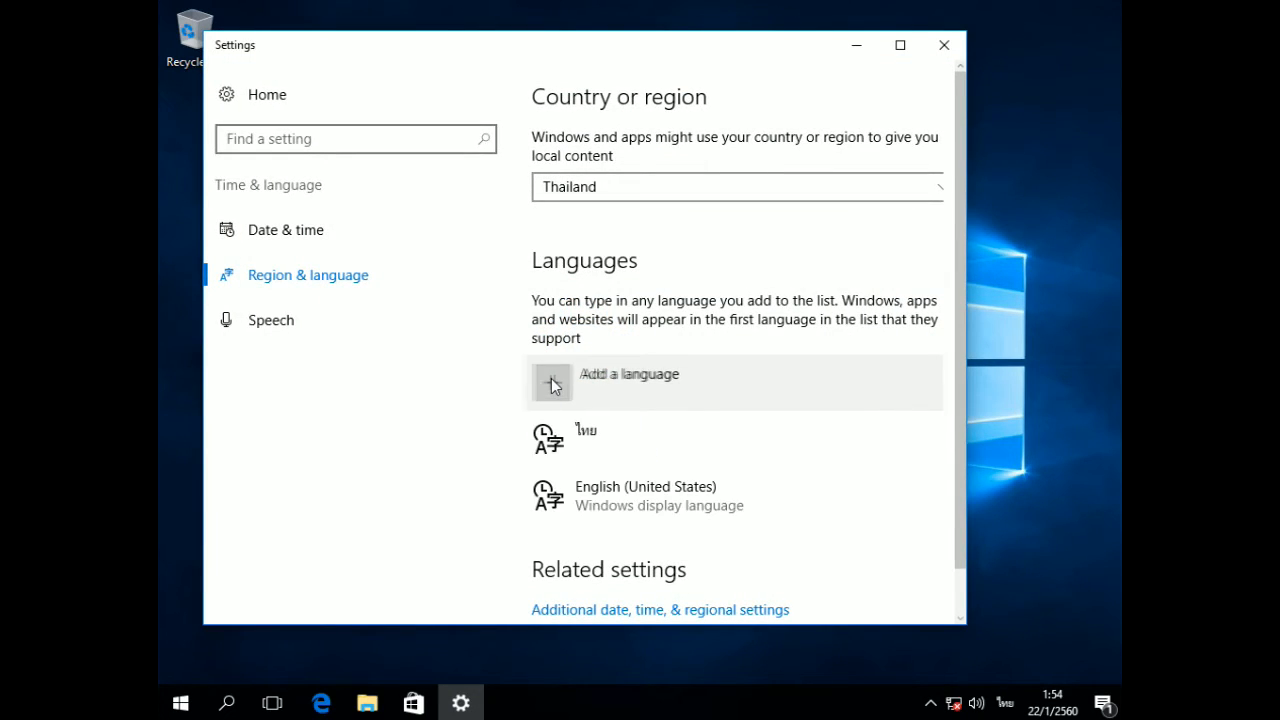
{"action": "left_click", "coordinate": [550, 382]}
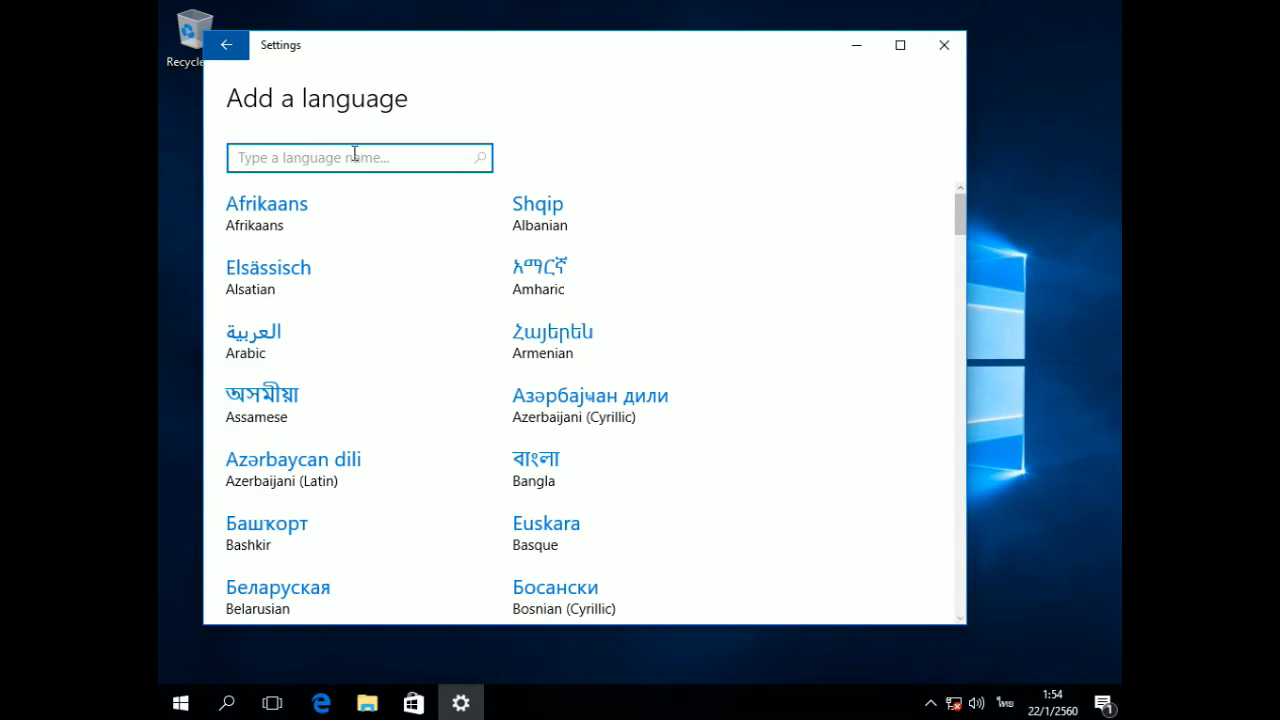
{"action": "type", "text": "ส"}
{"action": "key", "text": "BackSpace"}
{"action": "type", "text": "_"}
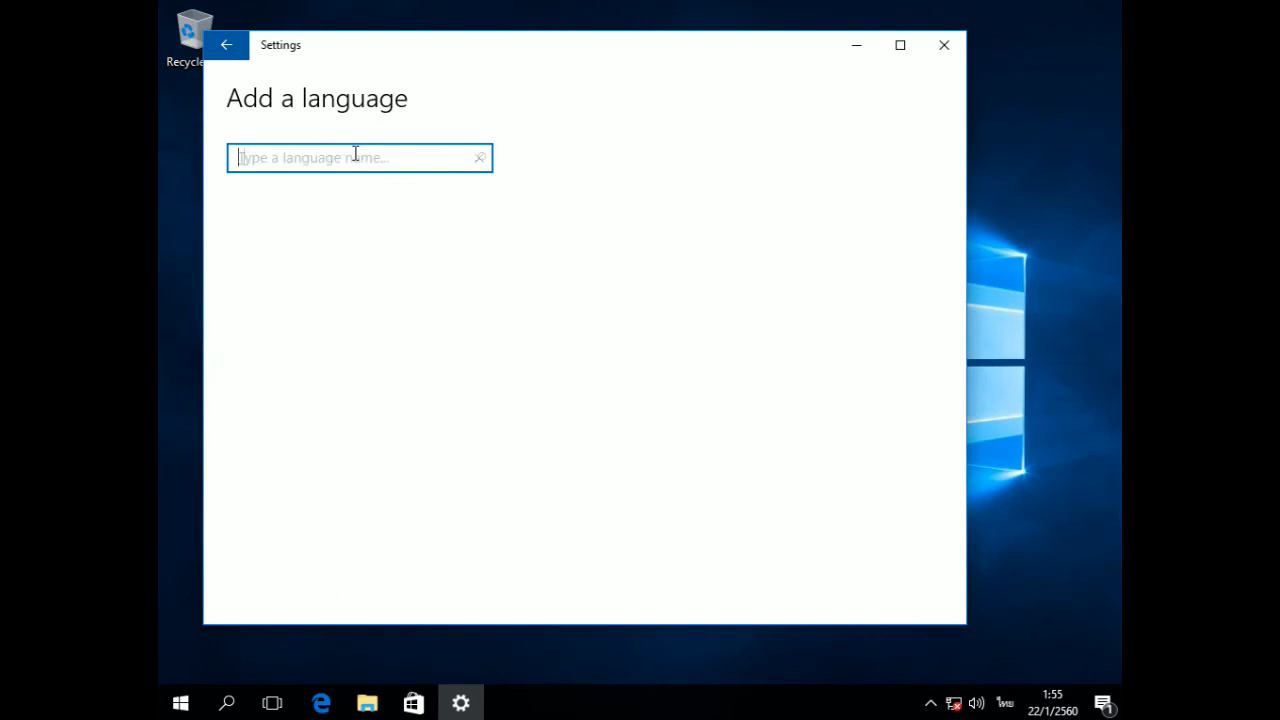
{"action": "key", "text": "BackSpace"}
{"action": "type", "text": "la"}
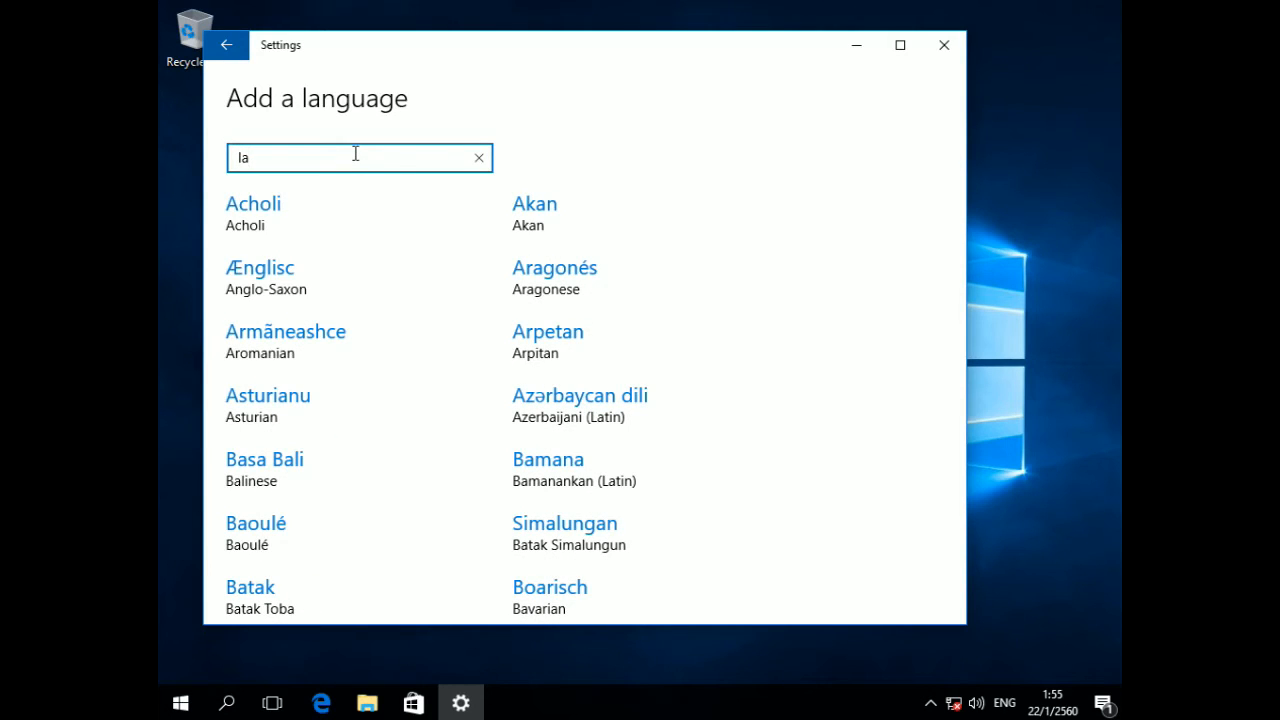
{"action": "type", "text": "o"}
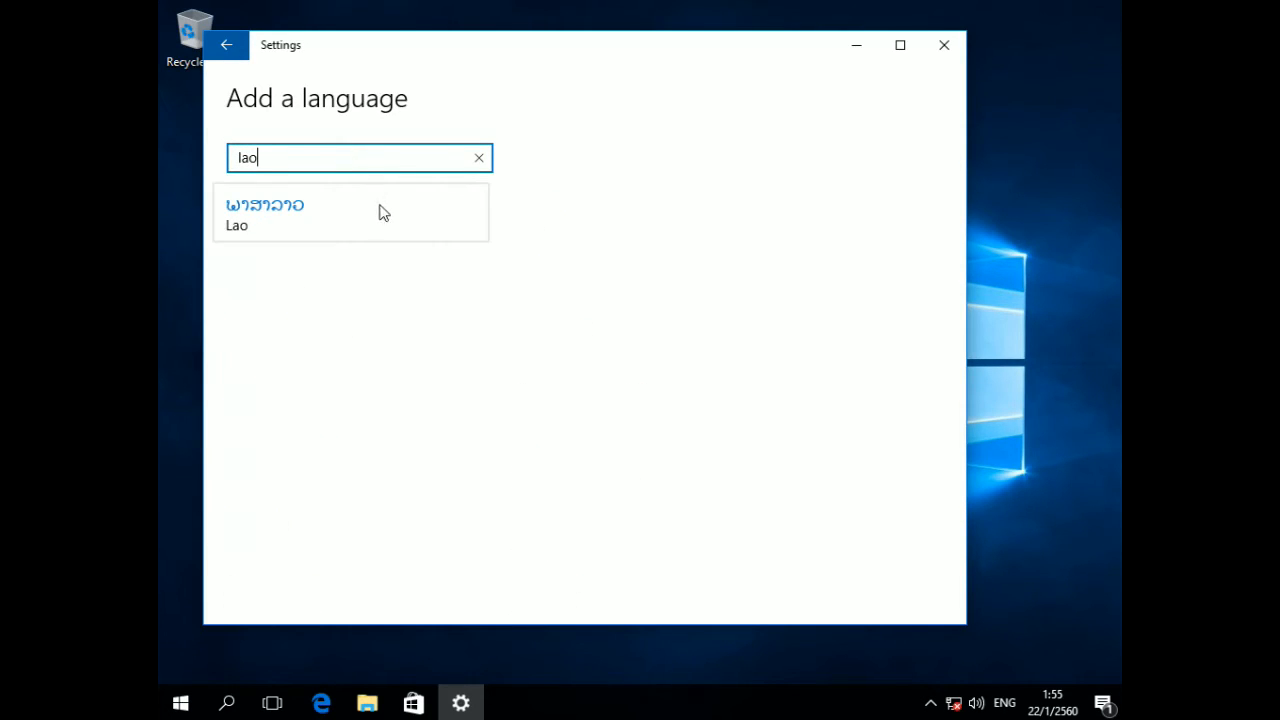
{"action": "left_click", "coordinate": [303, 211]}
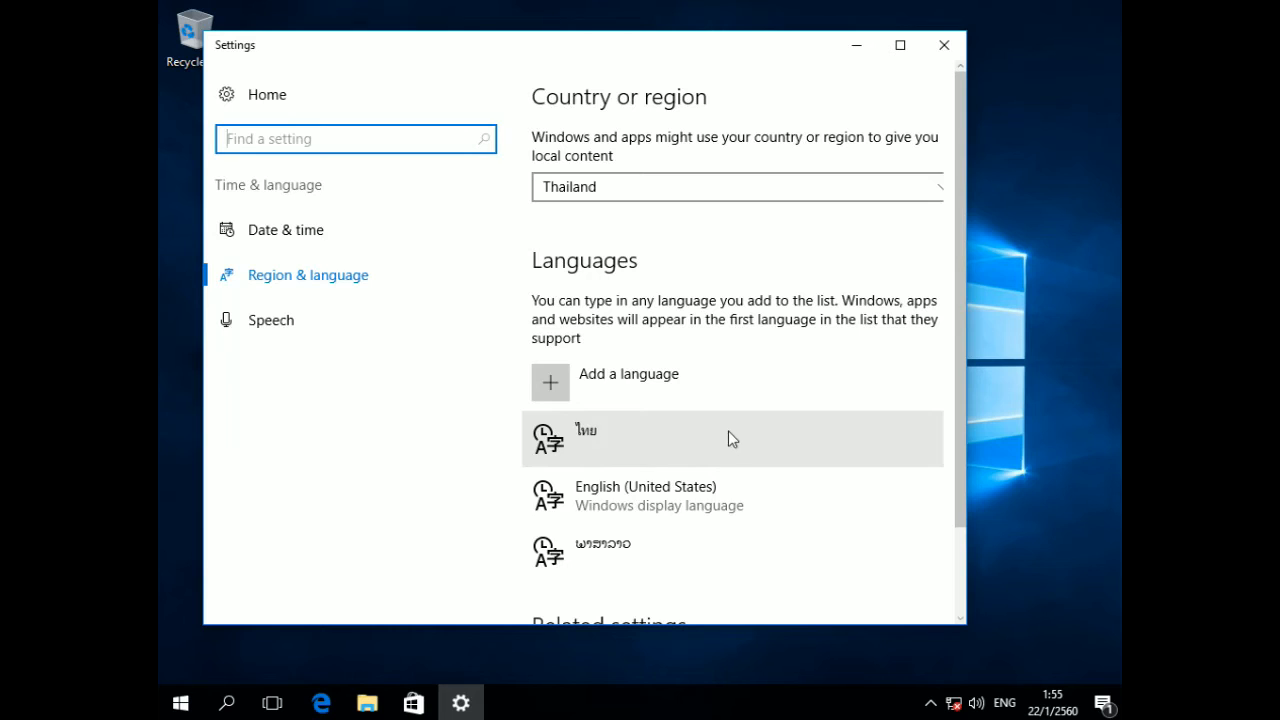
Set English (United States) as the default language in the language list.
{"action": "left_click", "coordinate": [657, 506]}
{"action": "scroll", "coordinate": [715, 482], "scroll_direction": "down", "scroll_amount": 2}
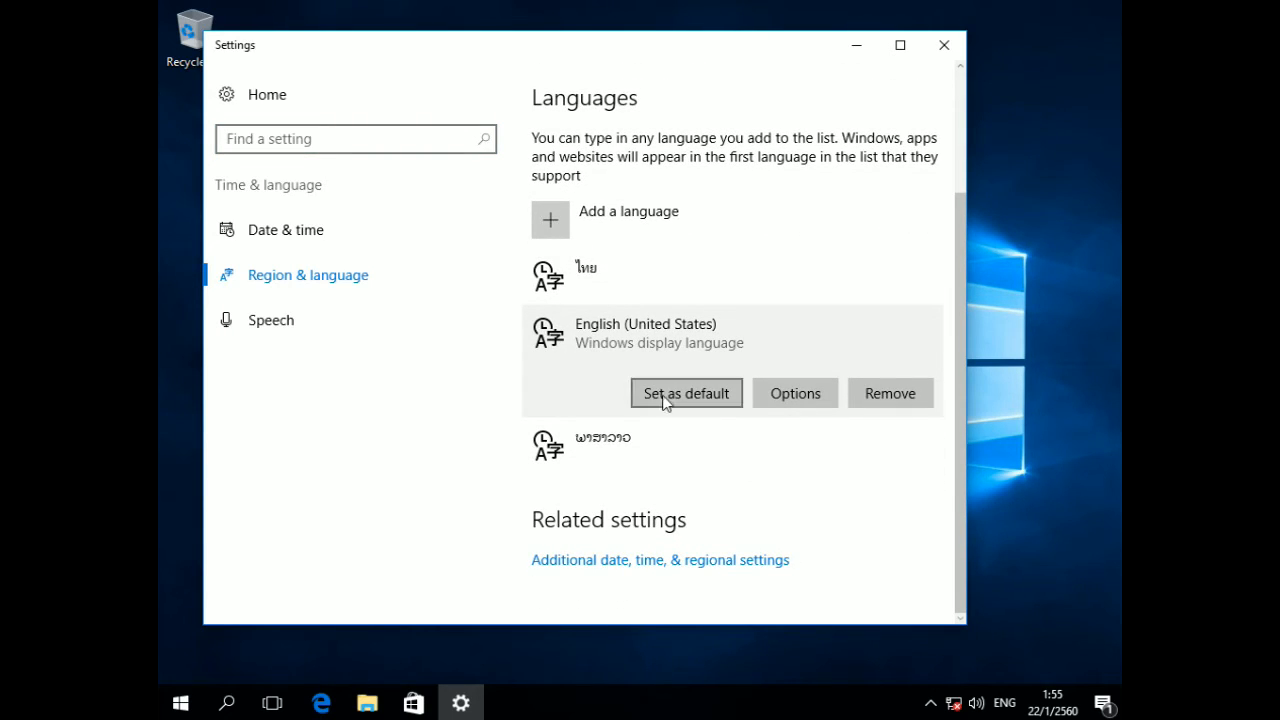
{"action": "left_click", "coordinate": [670, 394]}
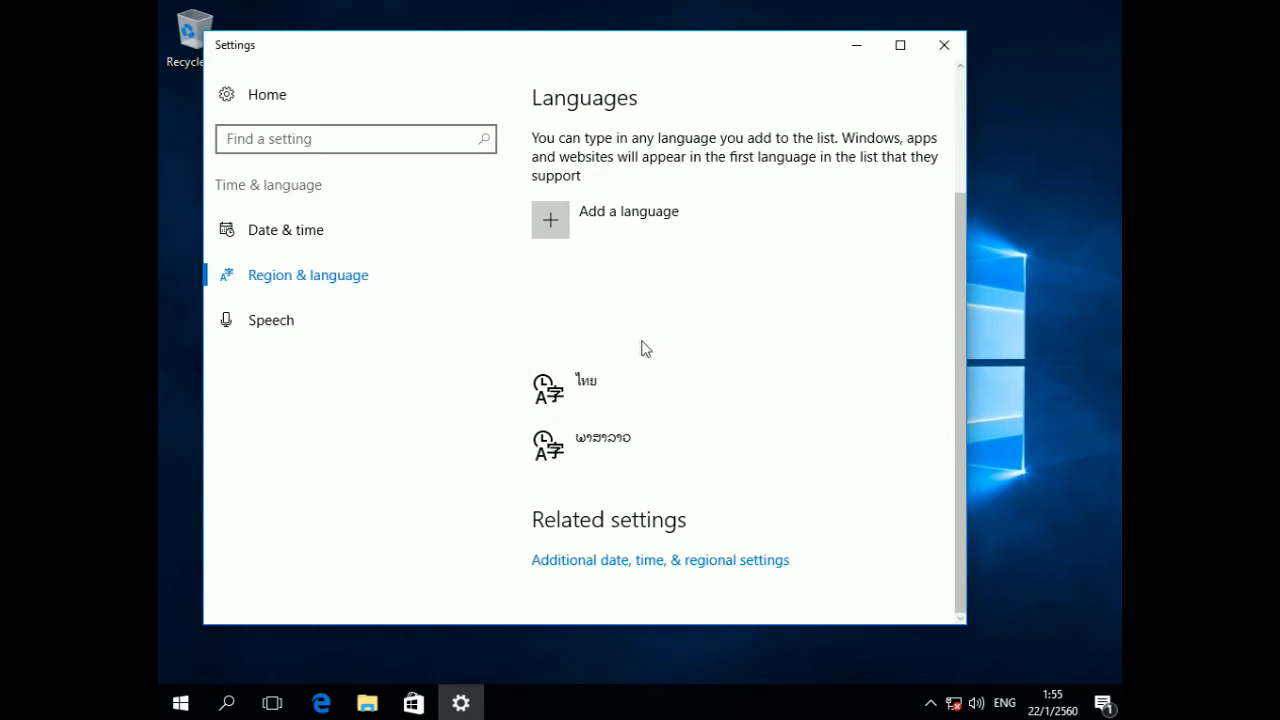
{"action": "scroll", "coordinate": [630, 350], "scroll_direction": "up", "scroll_amount": 2}
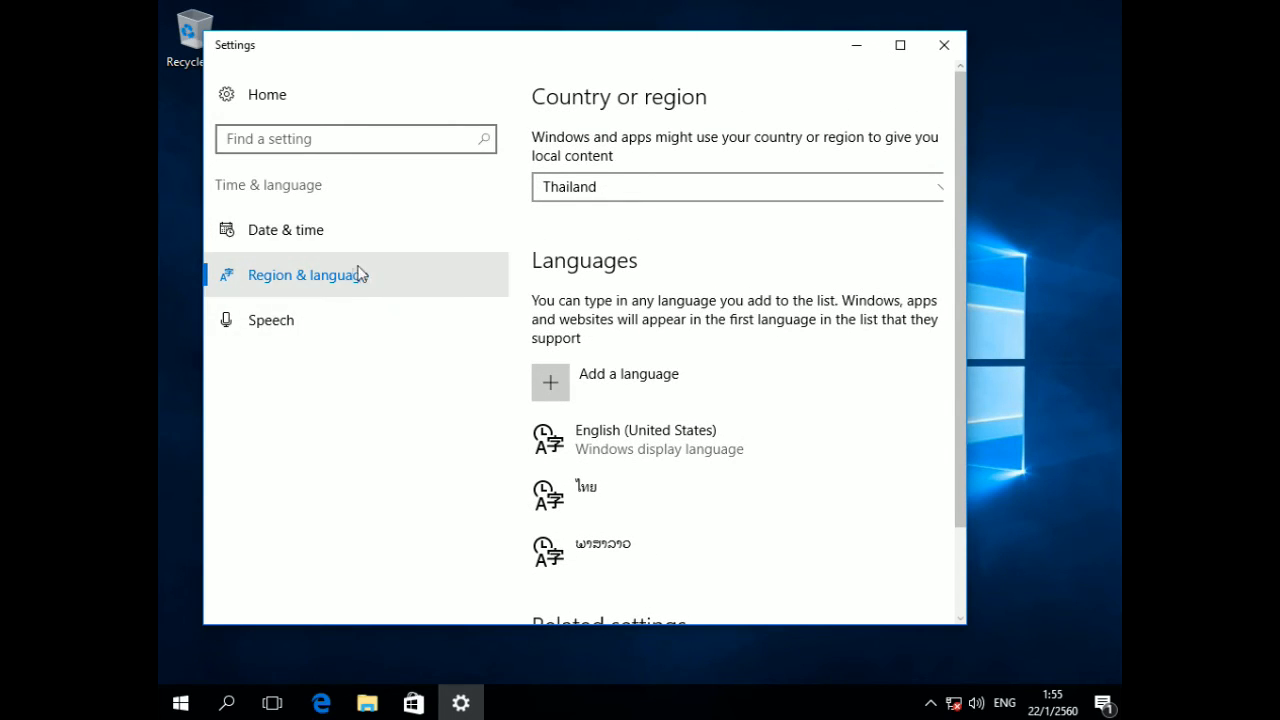
Open the advanced language settings through the additional date, time and regional settings and the input method options.
{"action": "scroll", "coordinate": [634, 309], "scroll_direction": "down", "scroll_amount": 2}
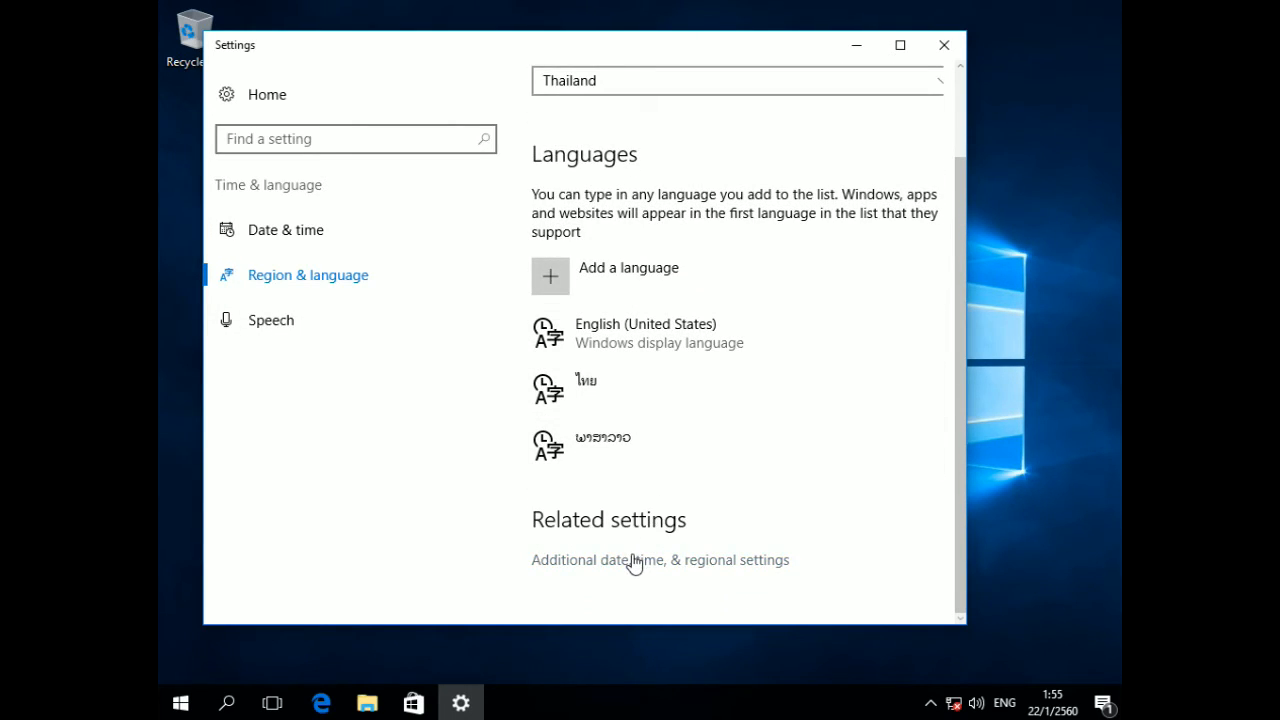
{"action": "left_click", "coordinate": [630, 560]}
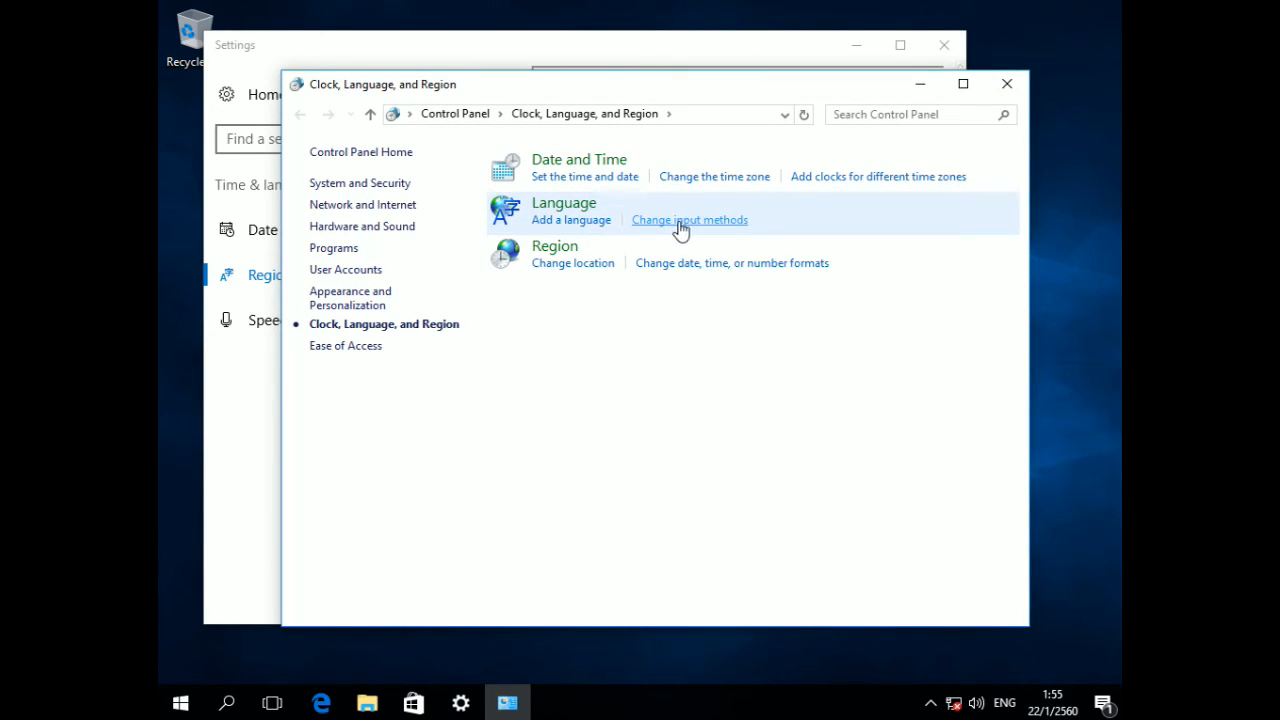
{"action": "left_click", "coordinate": [1006, 85]}
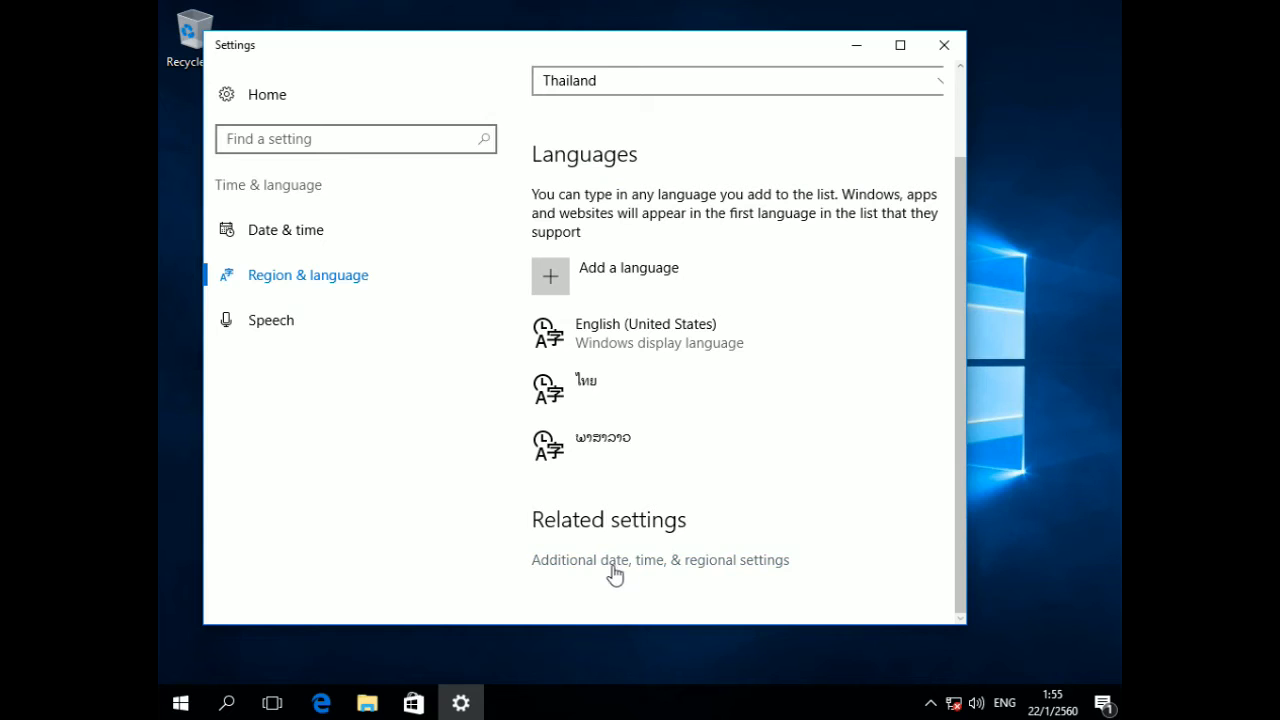
{"action": "left_click", "coordinate": [686, 565]}
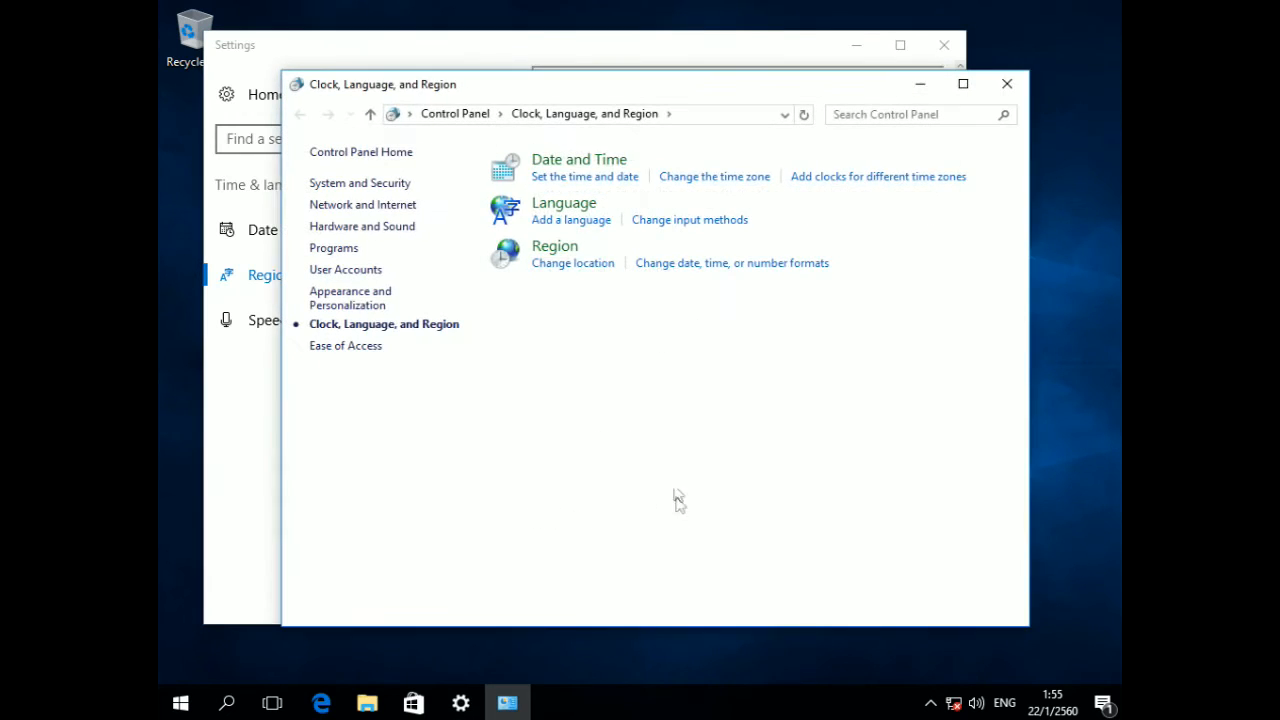
{"action": "left_click", "coordinate": [694, 221]}
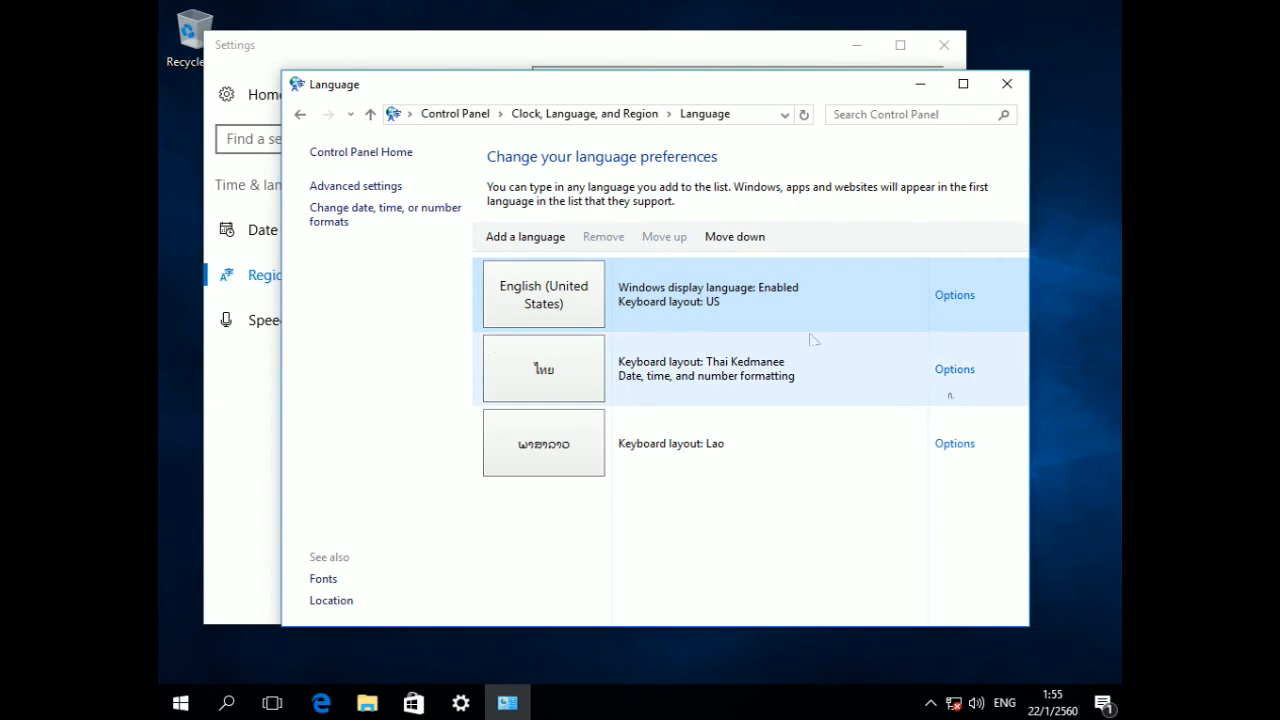
{"action": "left_click", "coordinate": [358, 187]}
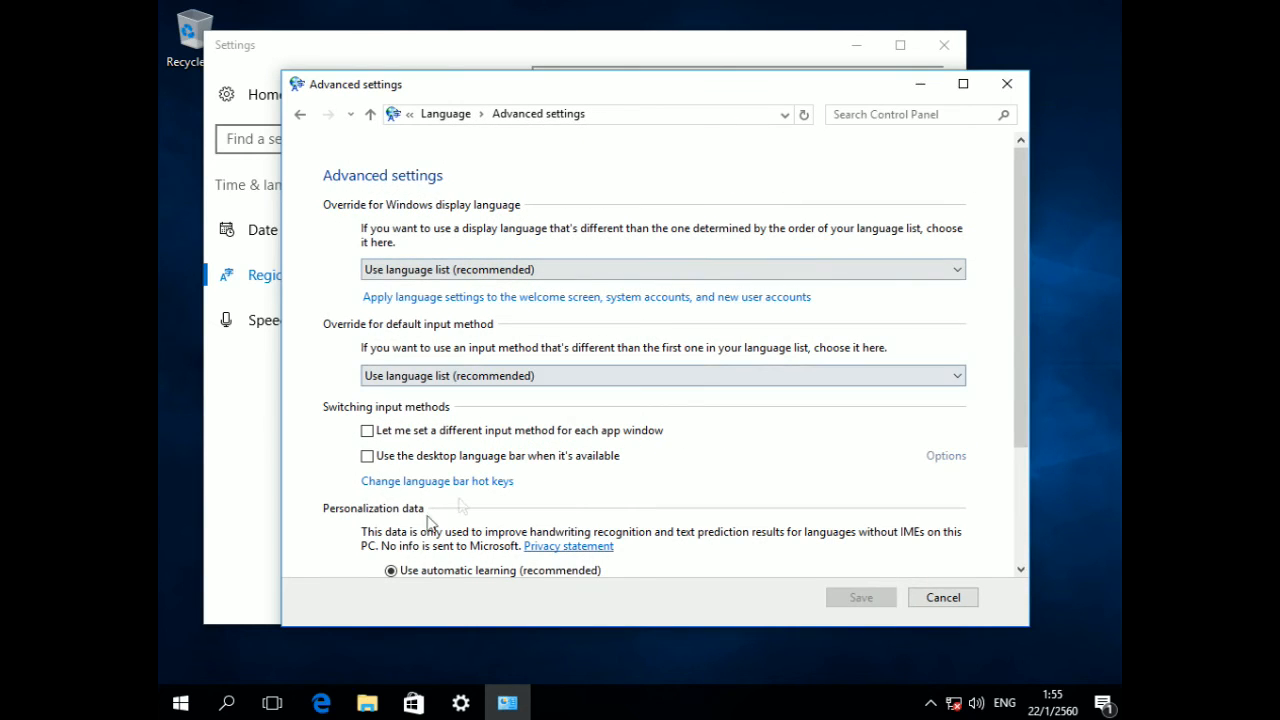
Assign Grave Accent (`) as the hot key for switching input languages, and close the language and settings windows.
{"action": "left_click", "coordinate": [512, 481]}
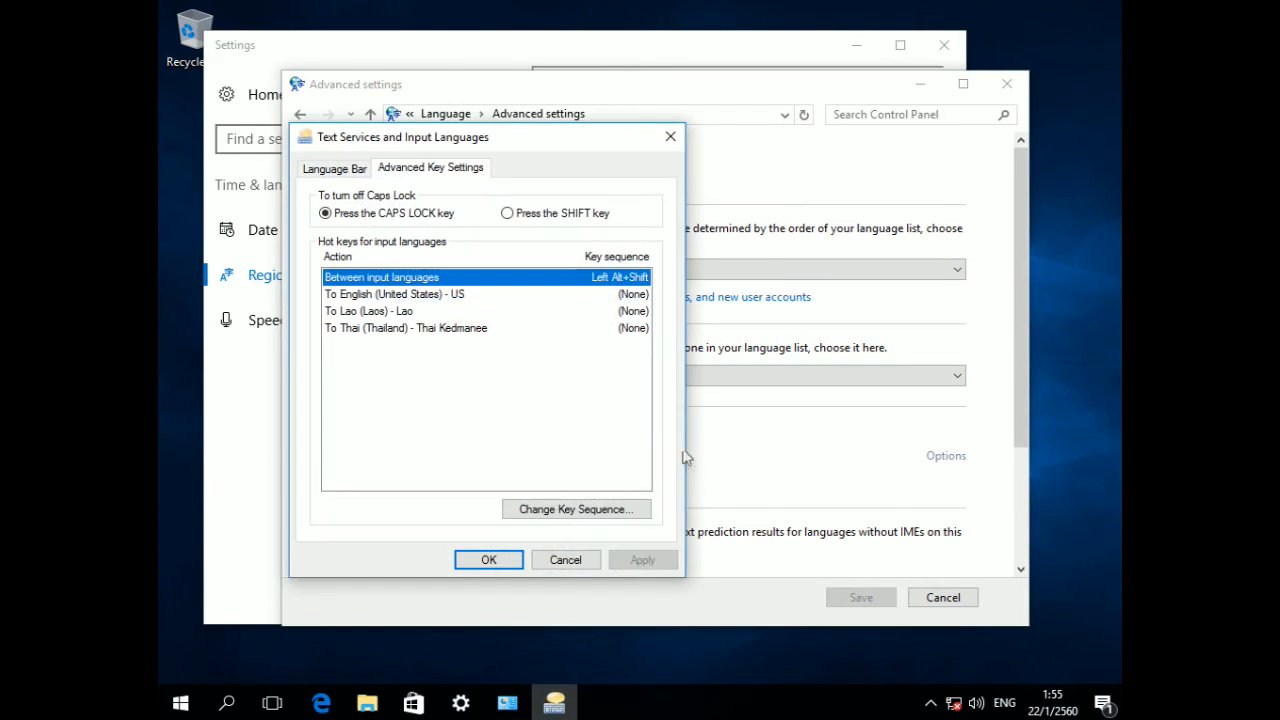
{"action": "left_click", "coordinate": [556, 512]}
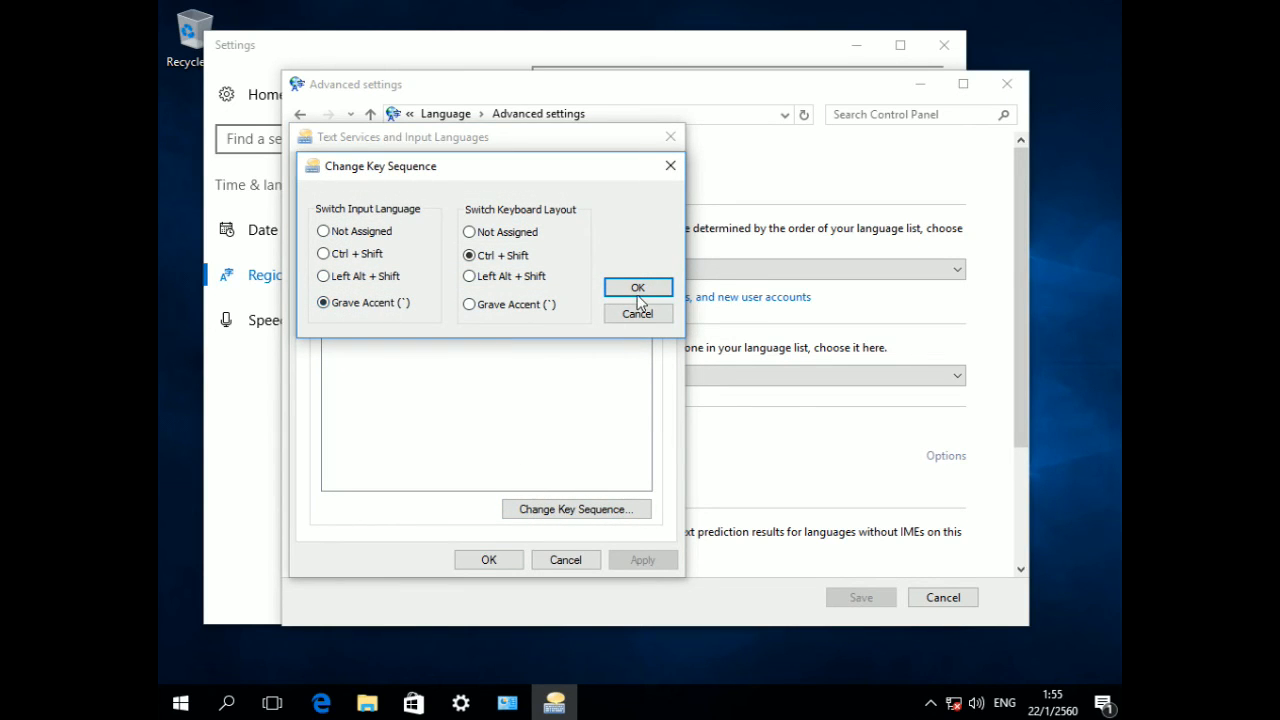
{"action": "left_click", "coordinate": [637, 289]}
{"action": "left_click", "coordinate": [506, 562]}
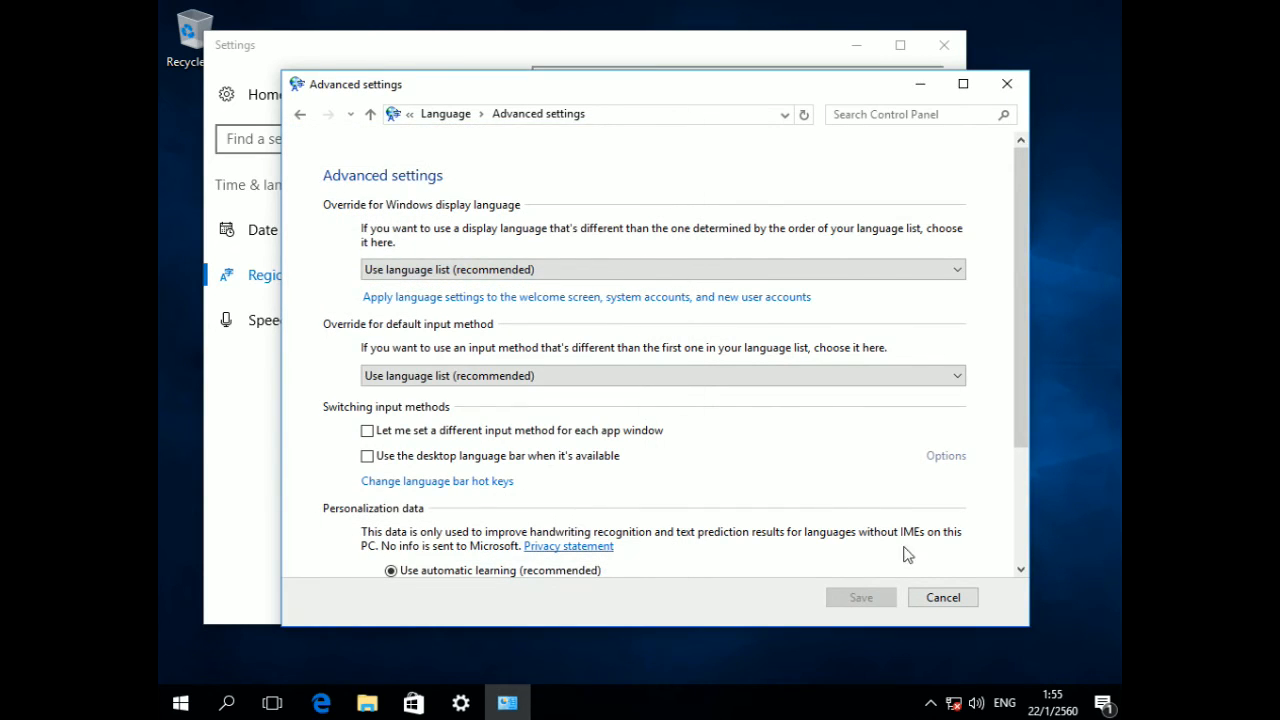
{"action": "left_click", "coordinate": [1006, 84]}
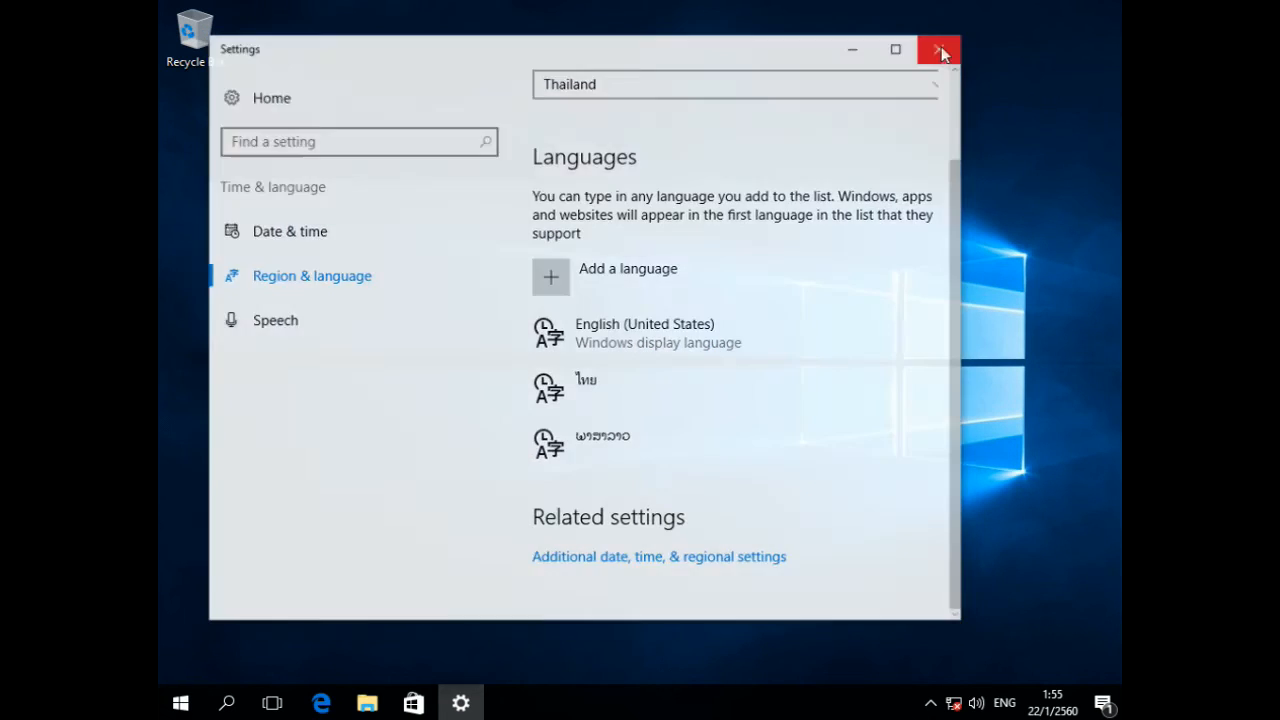
{"action": "left_click", "coordinate": [939, 50]}
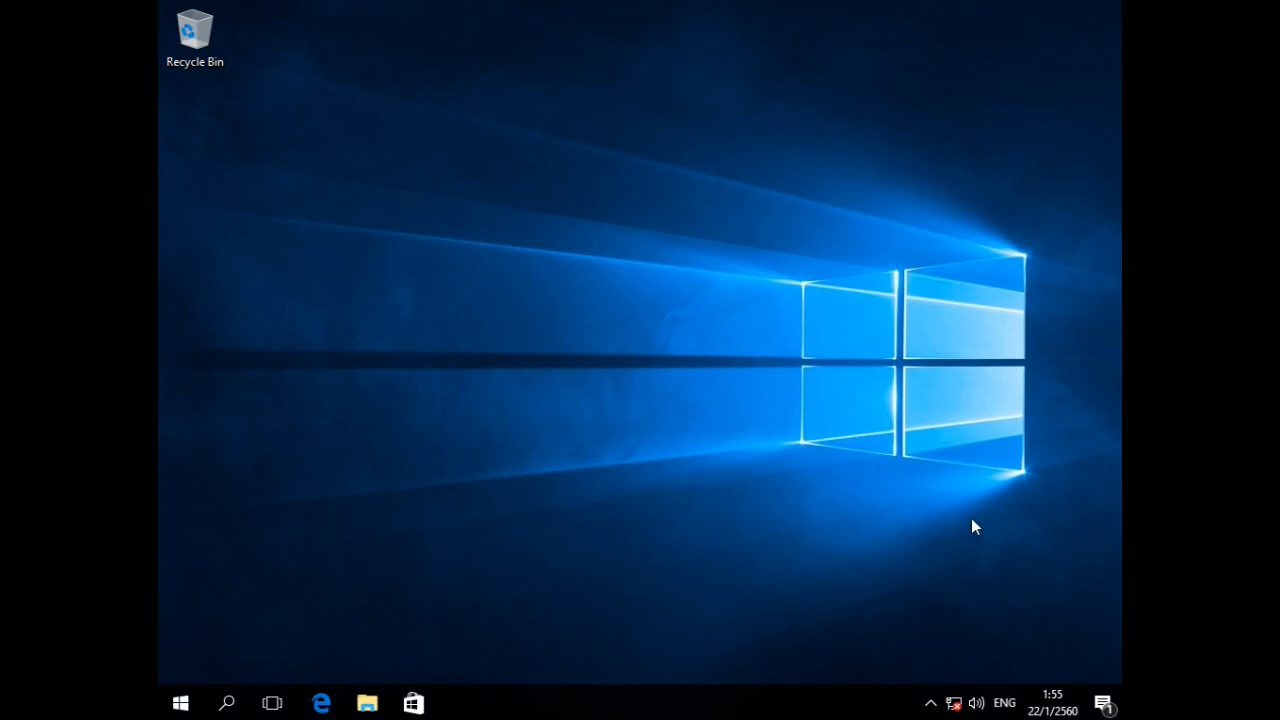
Check the list of available input languages, and cycle the input language through Thai to Lao with the hot key.
{"action": "left_click", "coordinate": [1005, 703]}
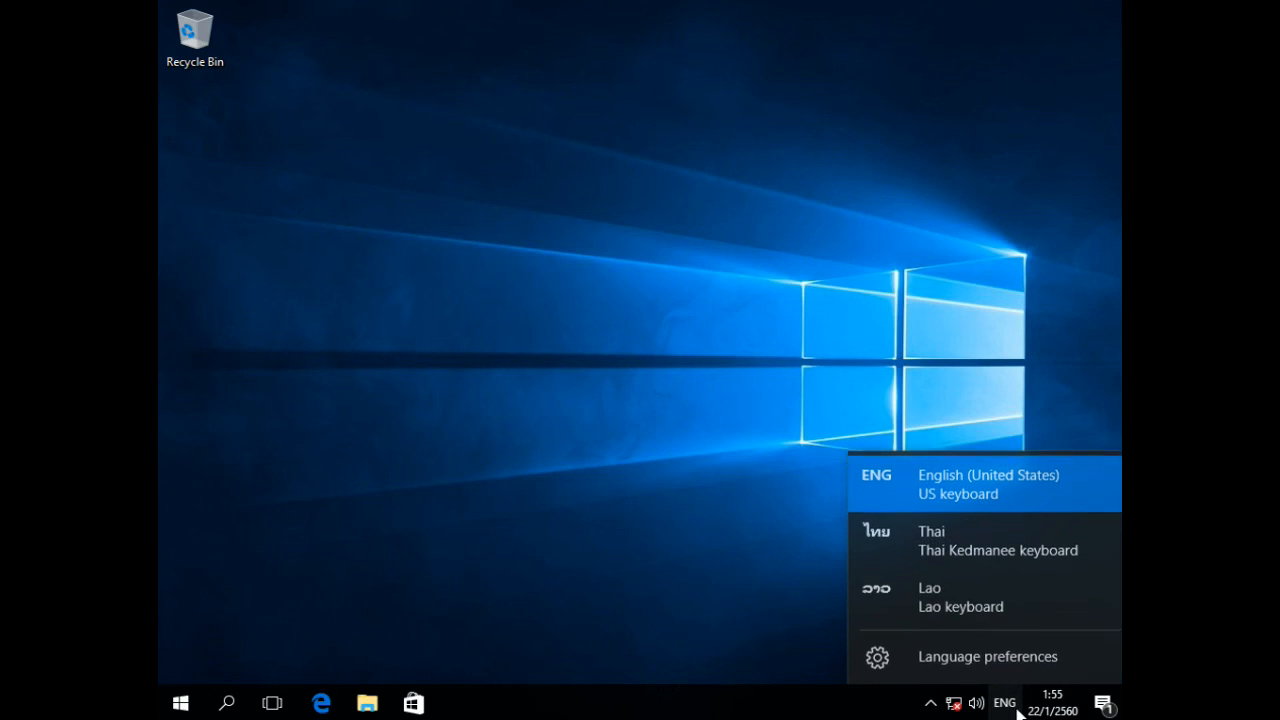
{"action": "left_click", "coordinate": [757, 502]}
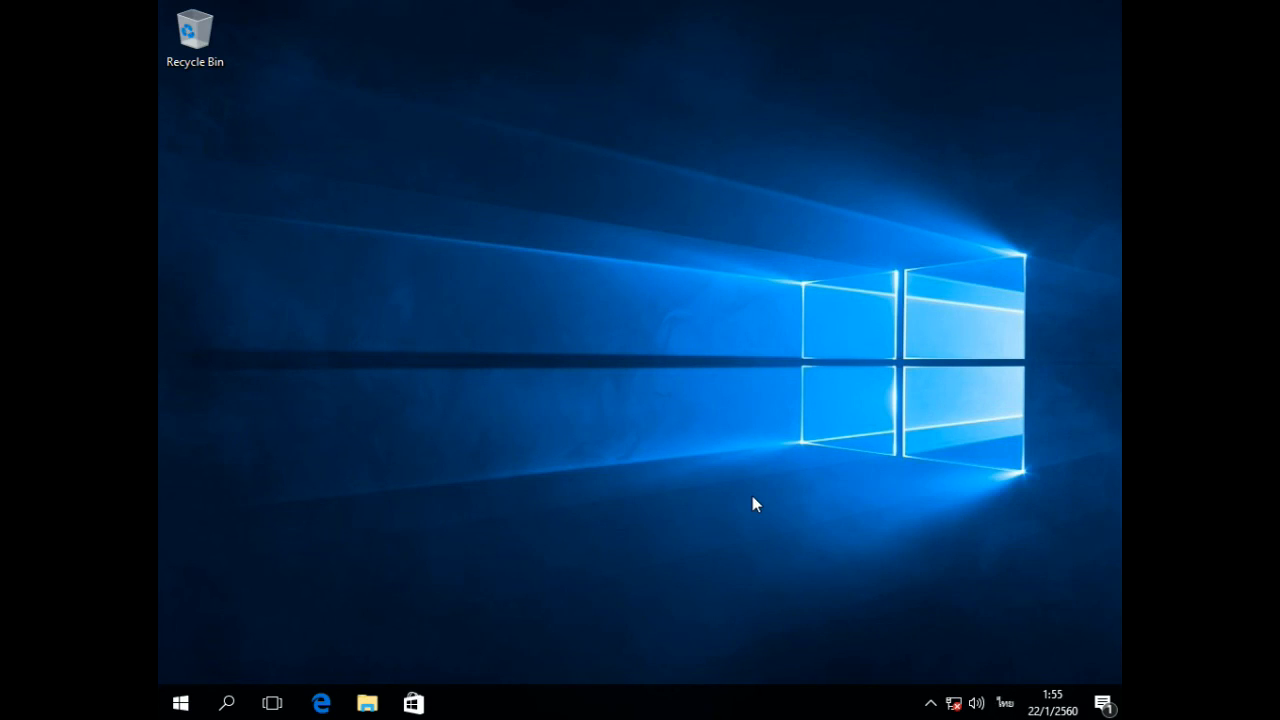
{"action": "key", "text": "alt+shift"}
{"action": "key", "text": "alt+shift"}
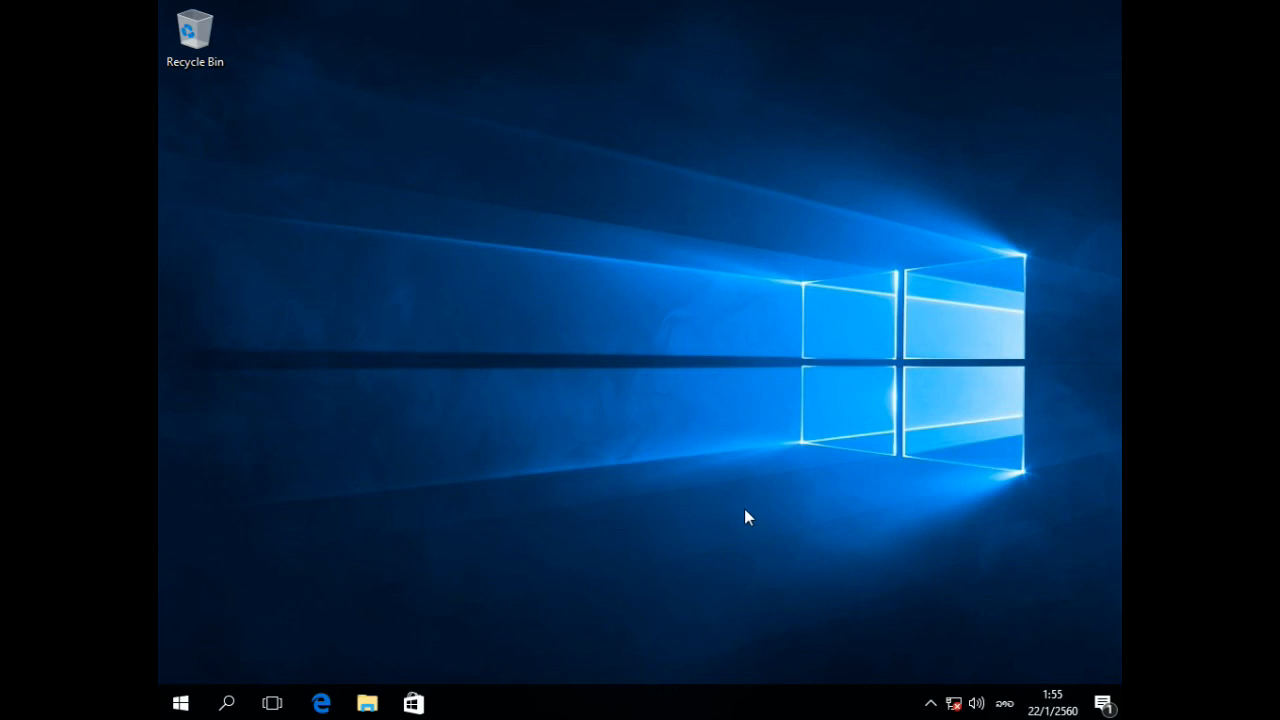